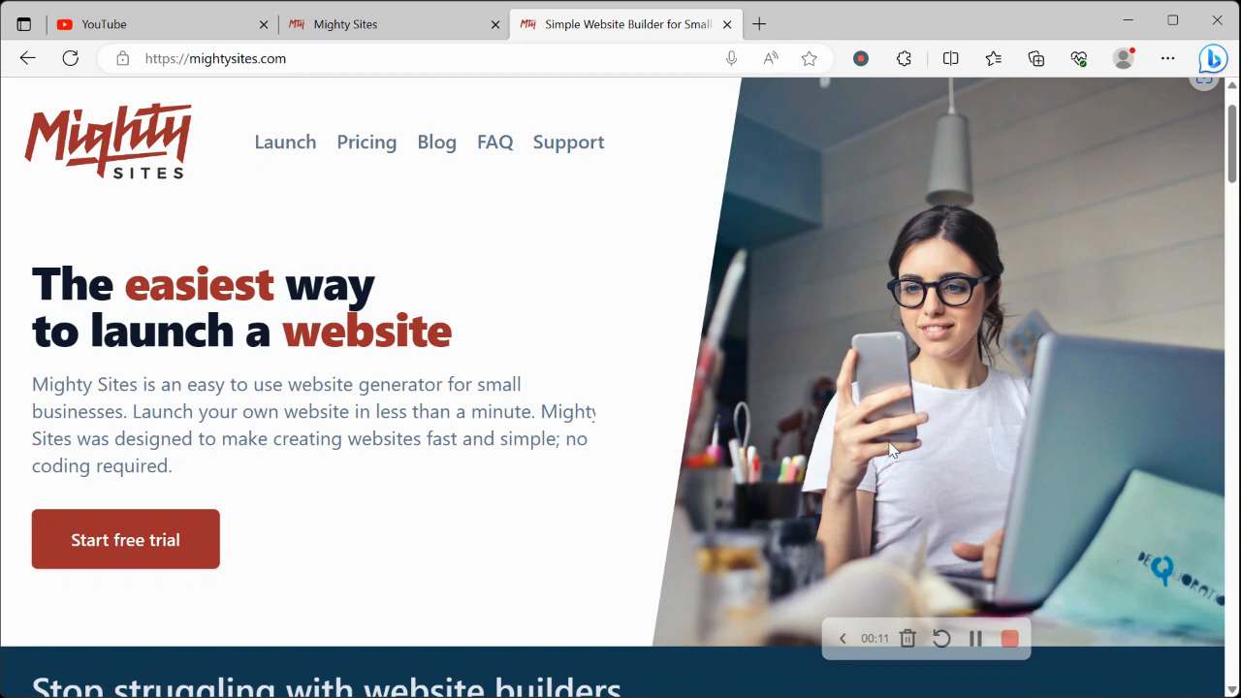
Look through the Mighty Sites homepage, from the opening headline down to the one-page website features
scroll(891, 449, down, 1)
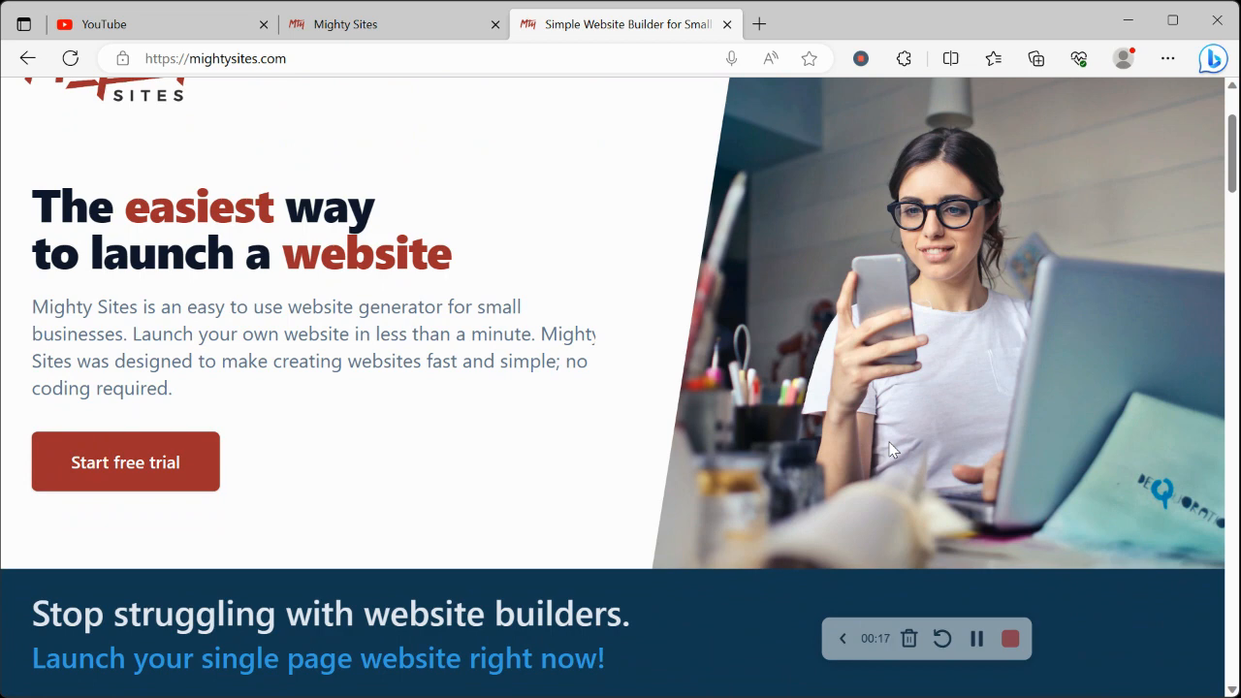
scroll(891, 448, down, 5)
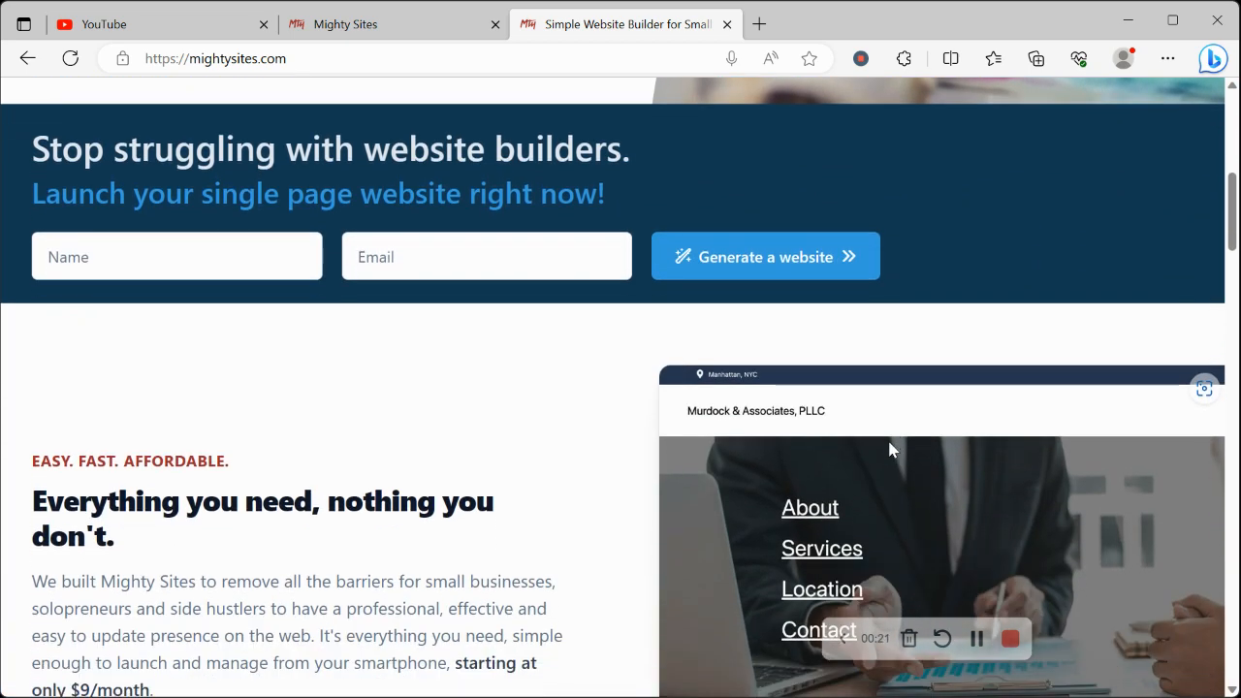
scroll(892, 449, down, 2)
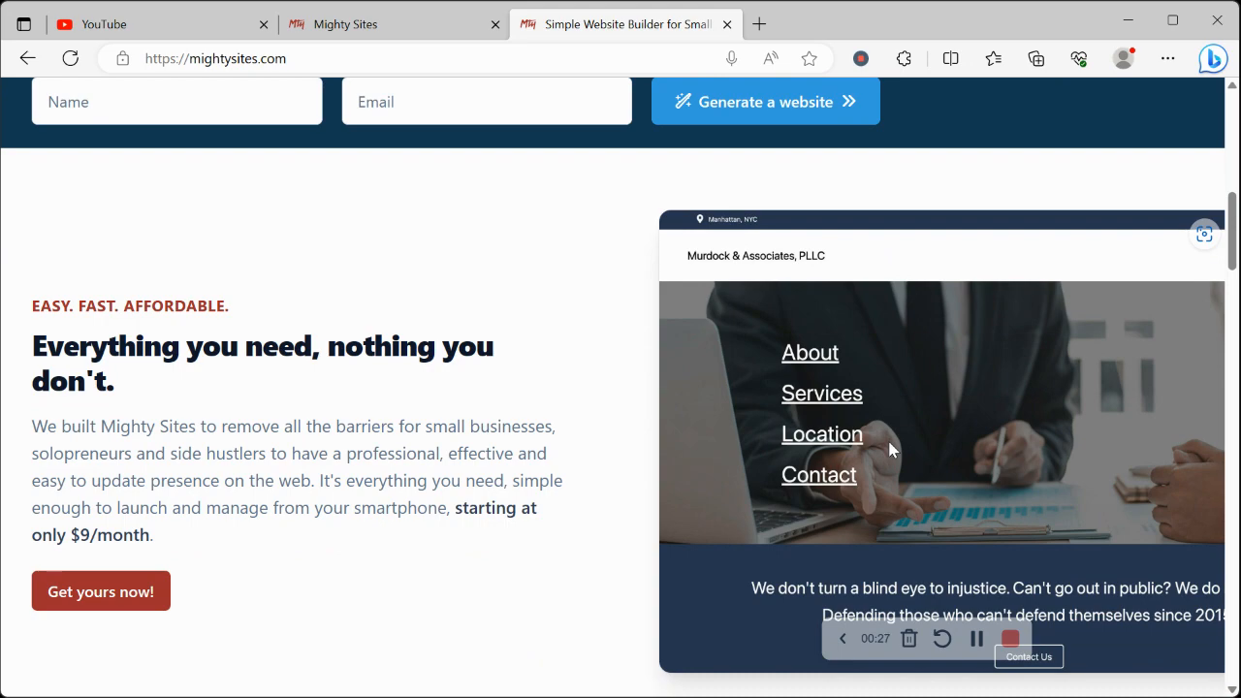
scroll(892, 448, down, 4)
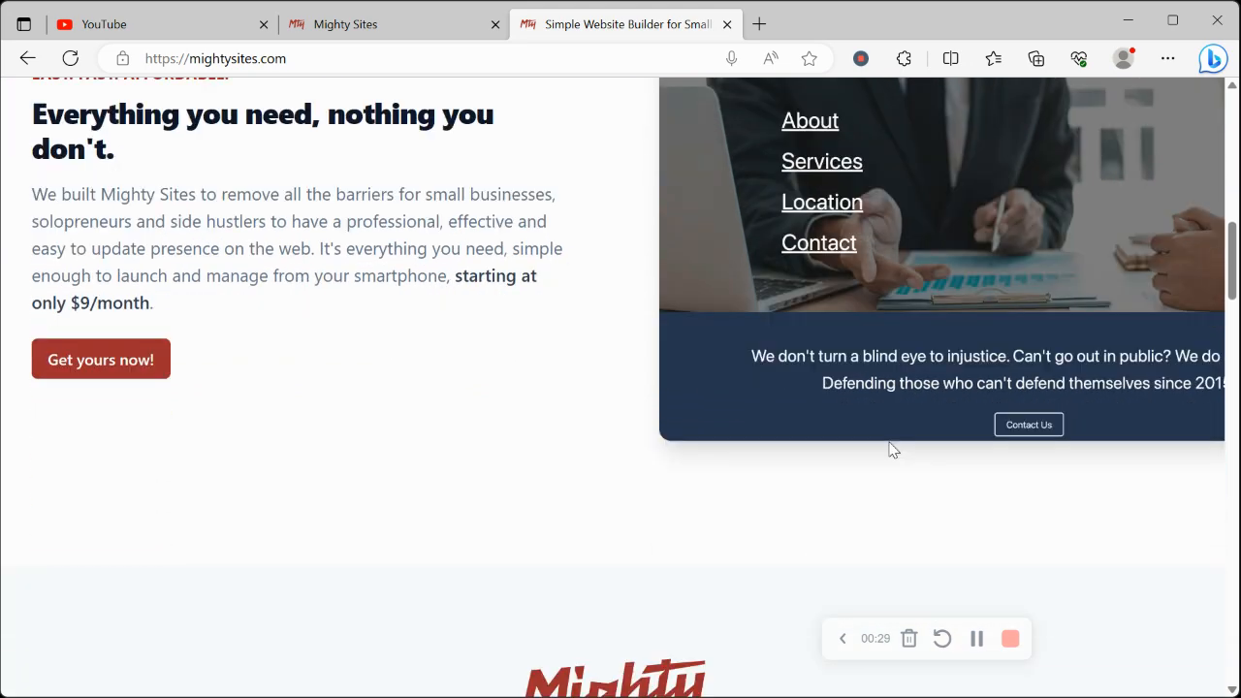
scroll(891, 449, down, 8)
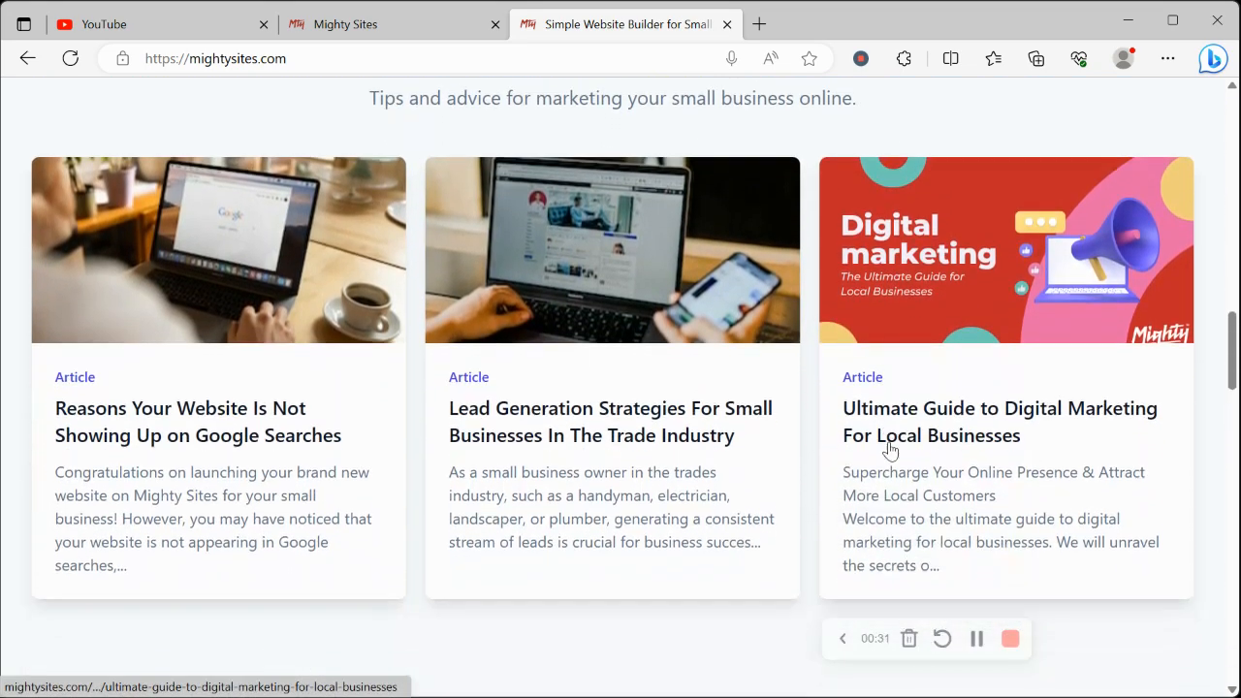
scroll(892, 449, down, 5)
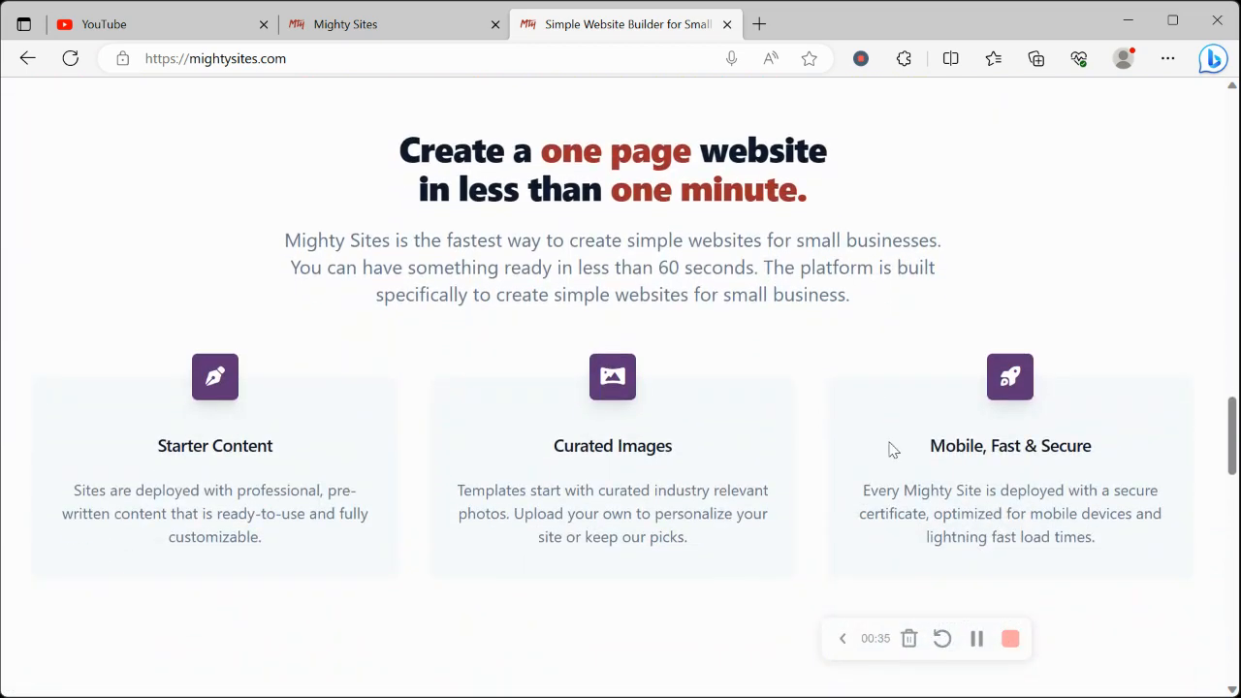
On the already open site creation page, search the markets for "welln" and choose the Wellness Business template
click(367, 30)
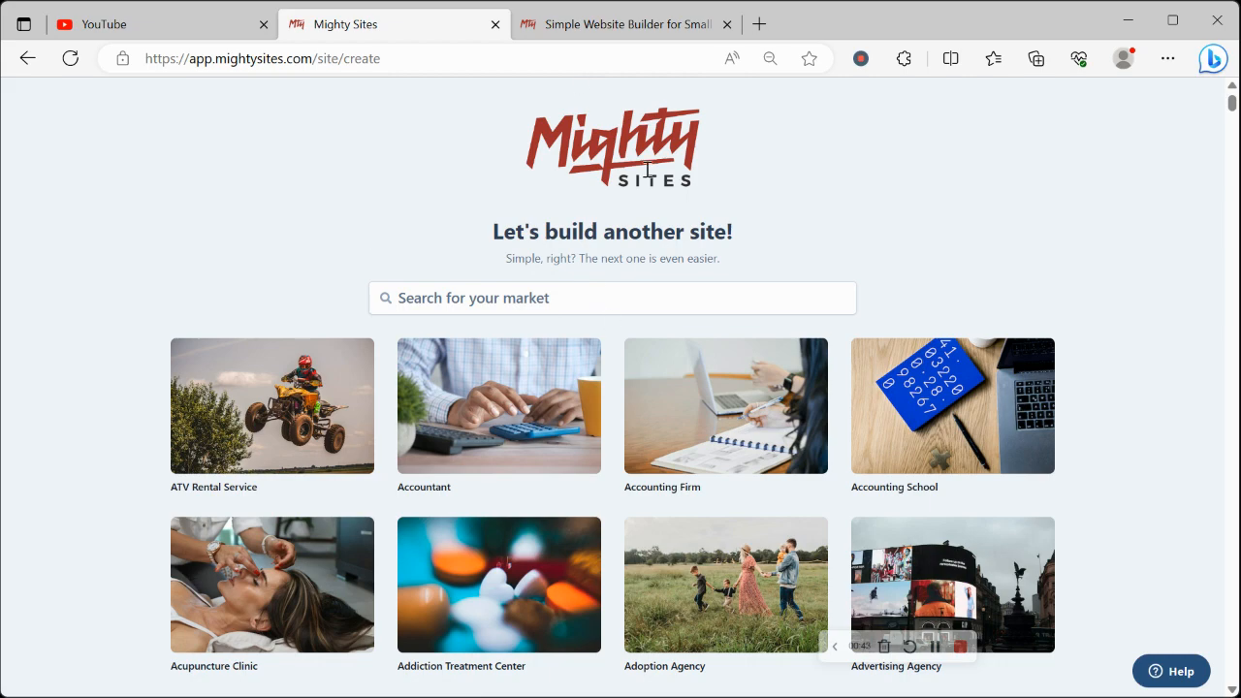
scroll(284, 255, down, 8)
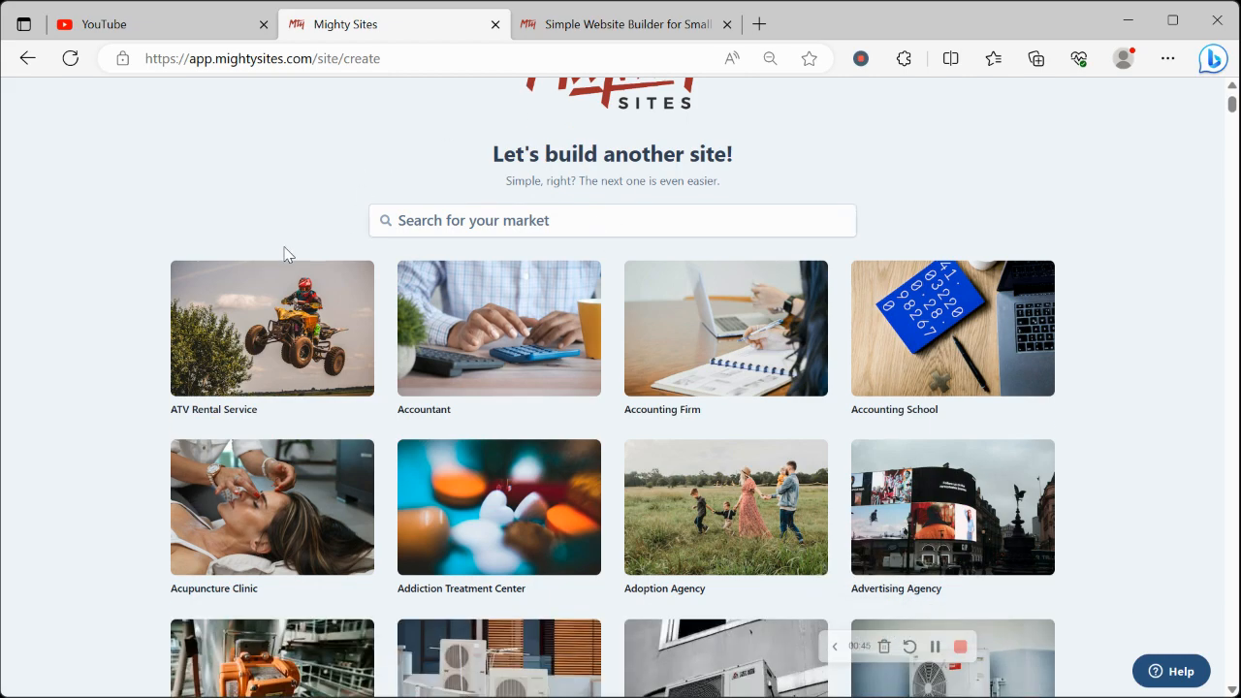
scroll(284, 255, down, 8)
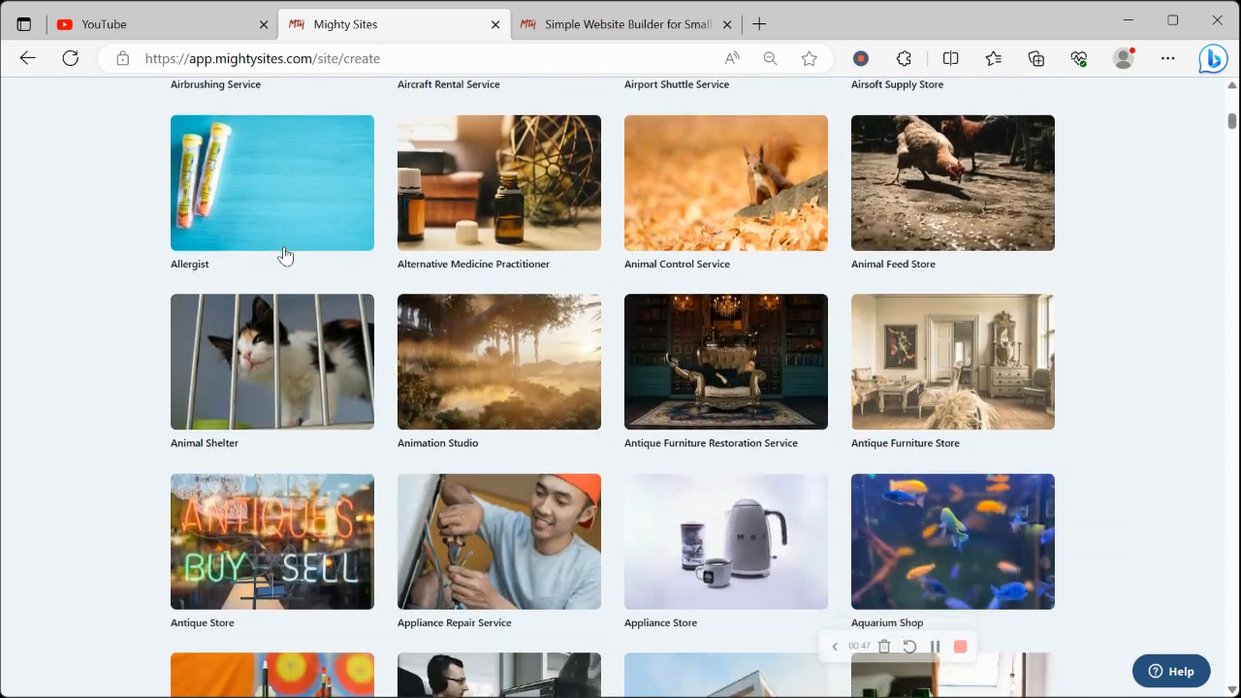
scroll(284, 255, up, 15)
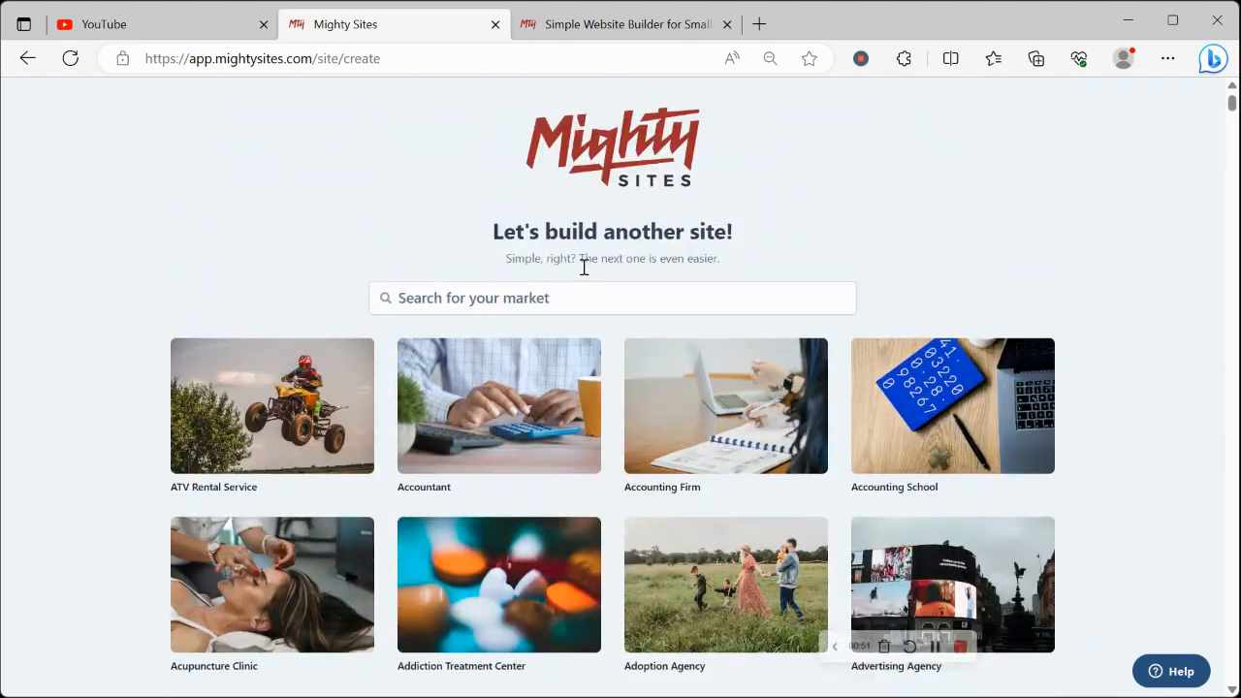
click(601, 288)
text(werl)
key(BackSpace)
key(BackSpace)
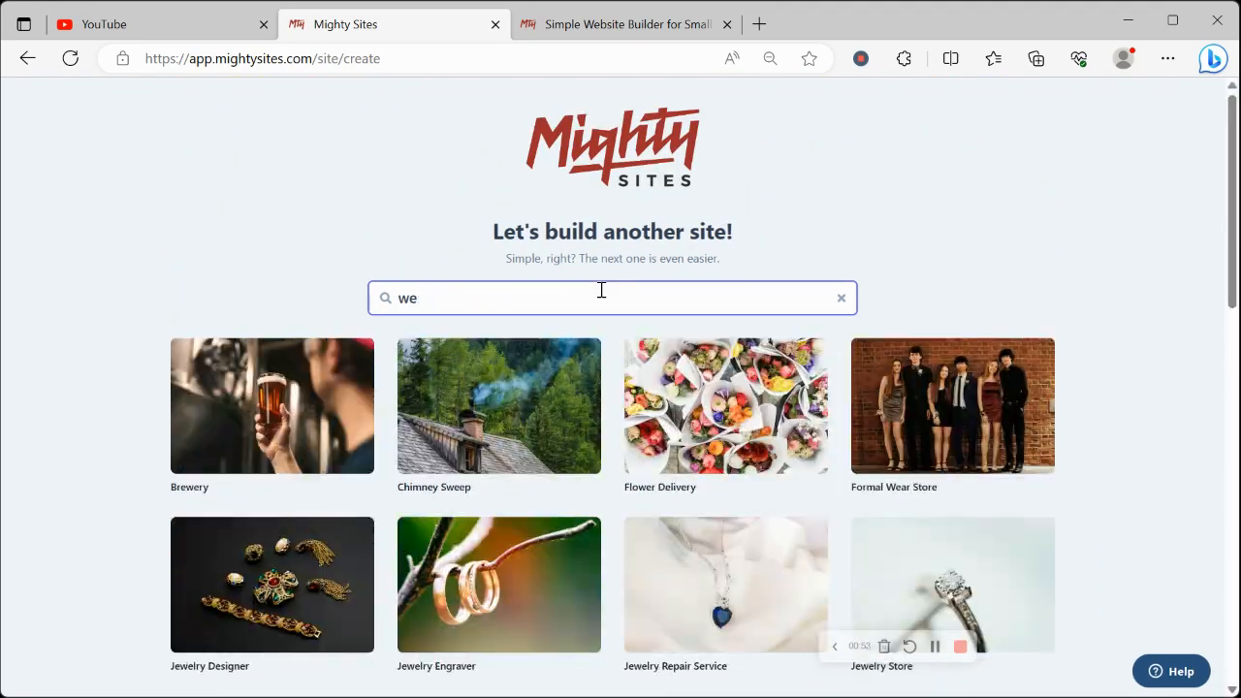
text(lln)
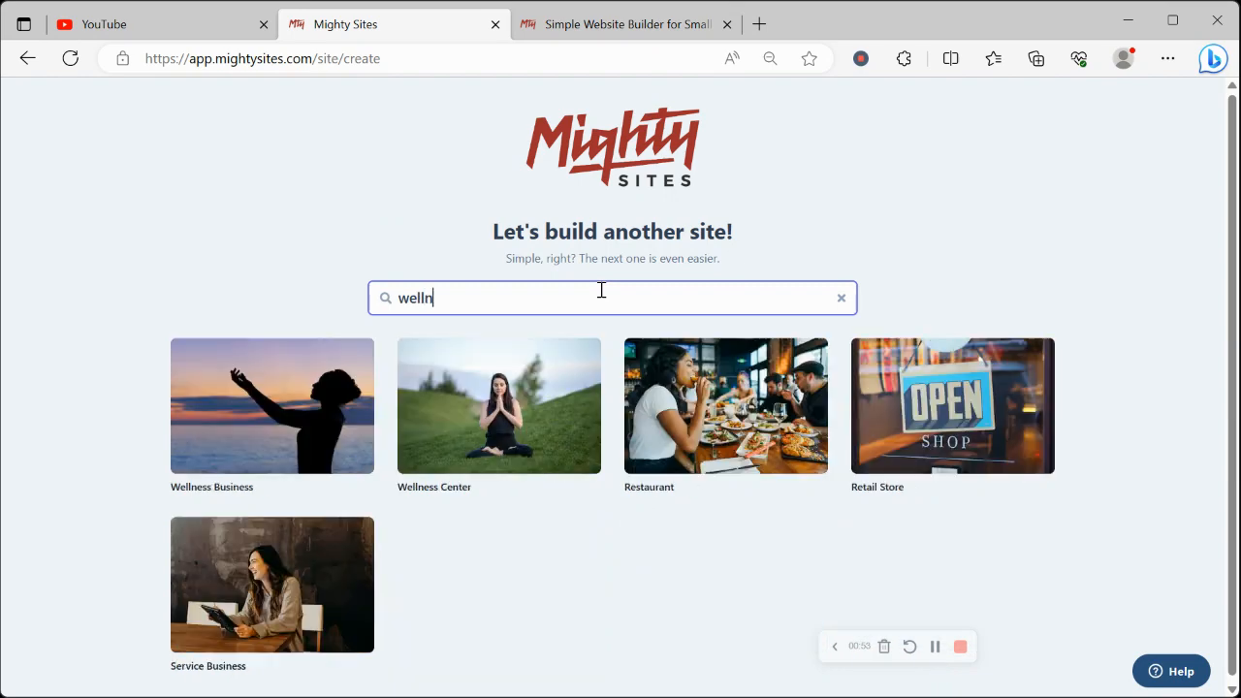
click(257, 427)
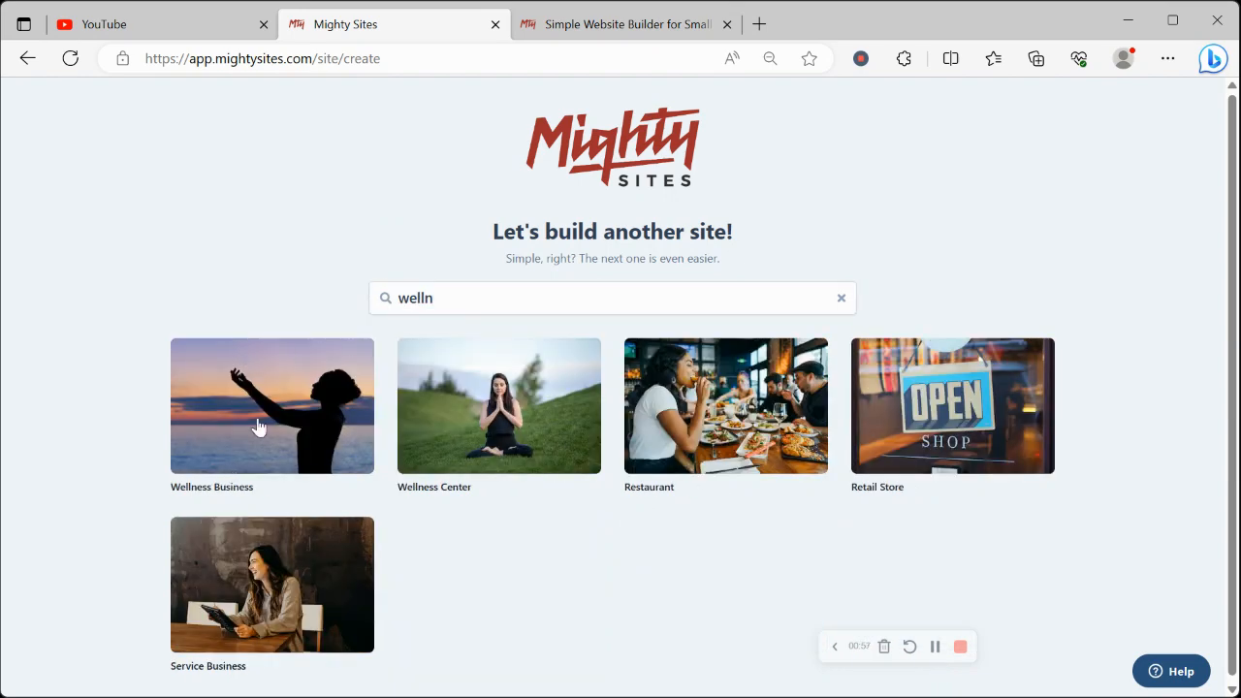
Enter the company name as the owner's first name in possessive form followed by "Wellness Business"
text(R)
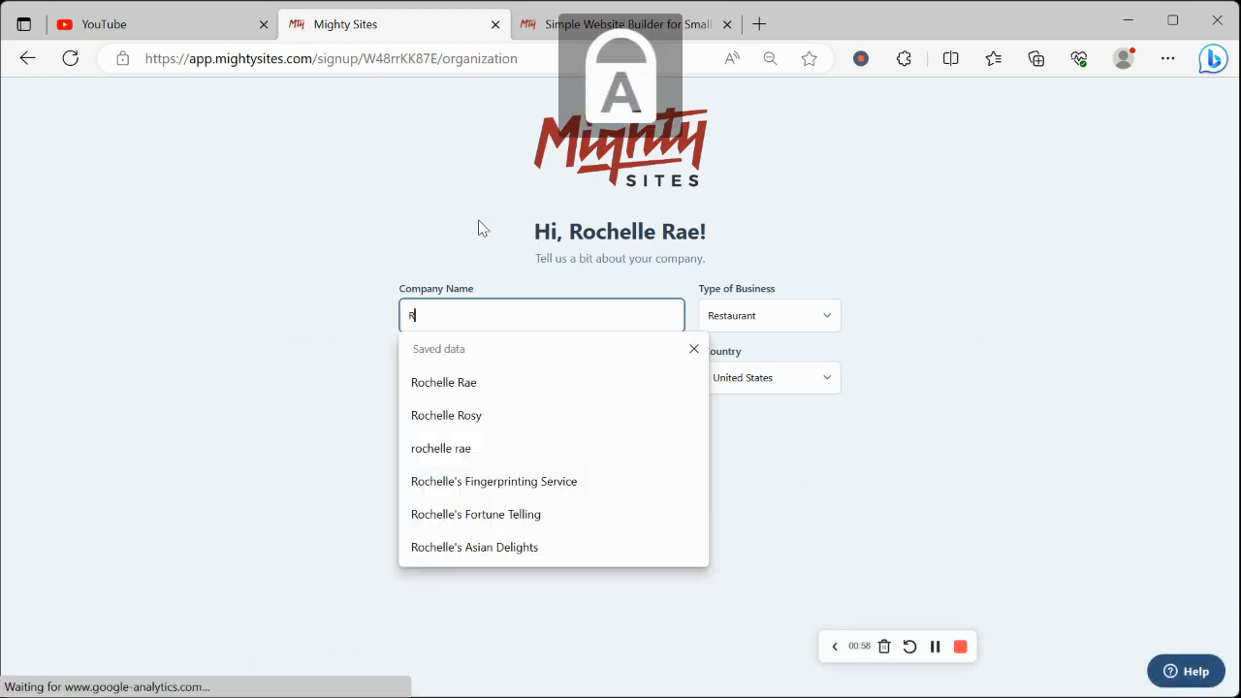
text(ochell)
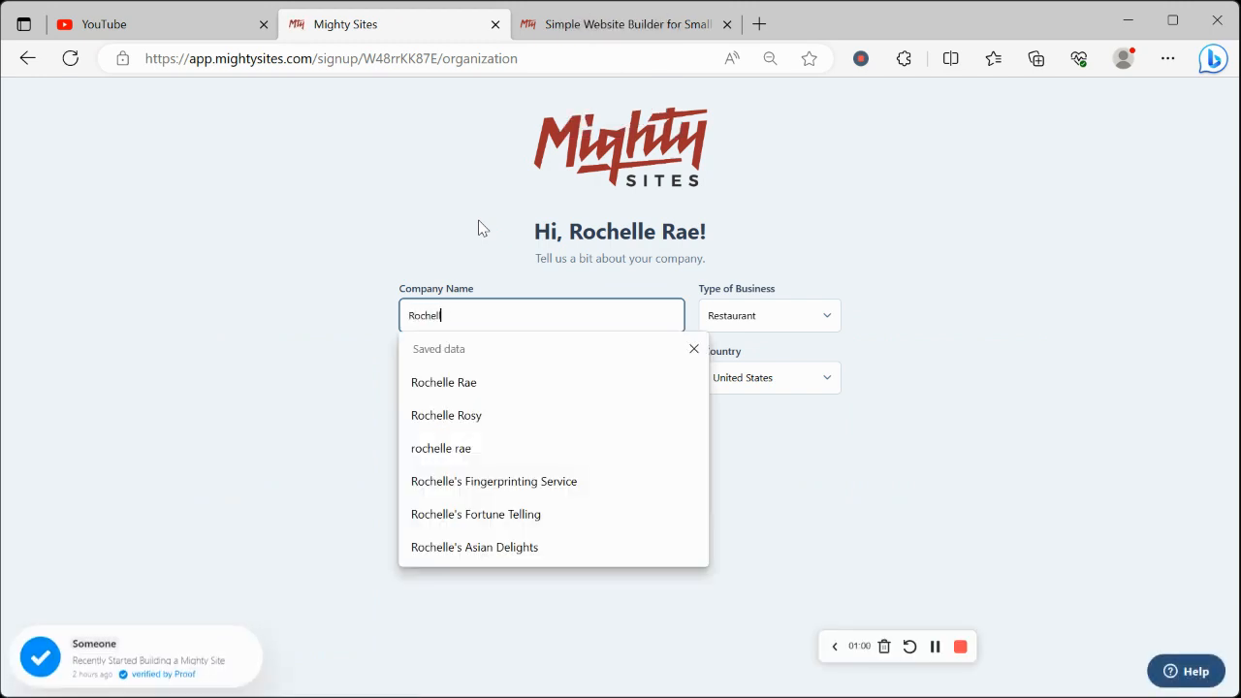
text(e's W)
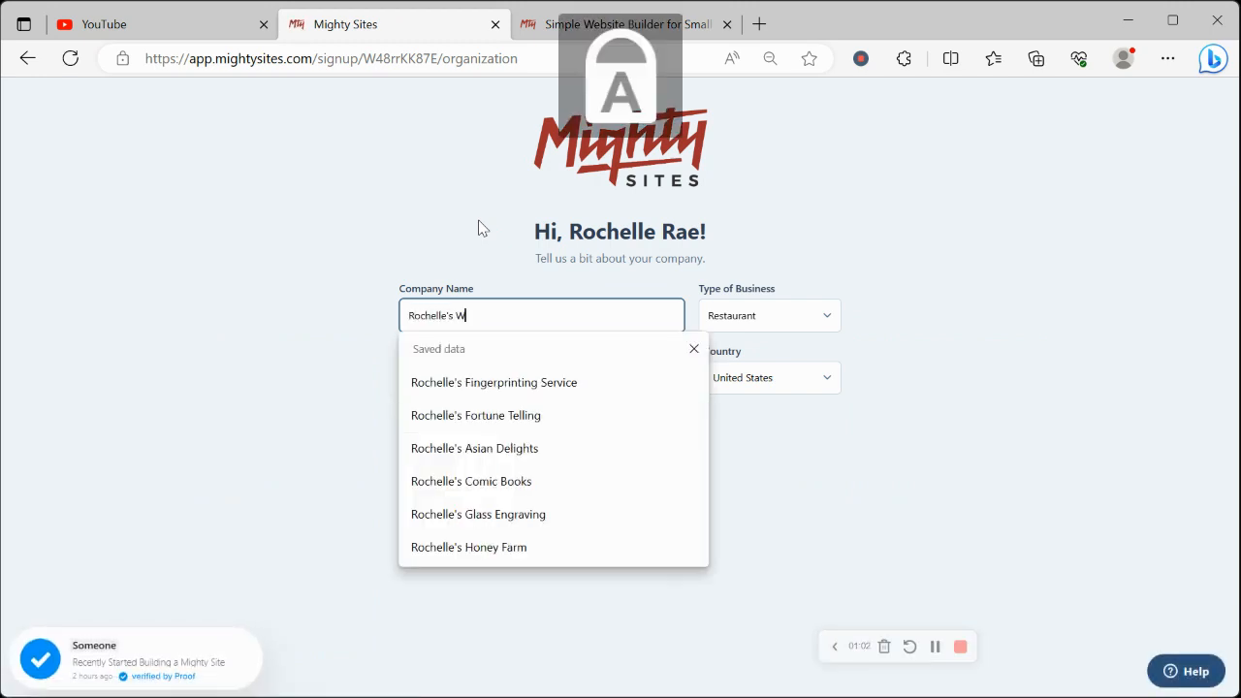
text(ellness)
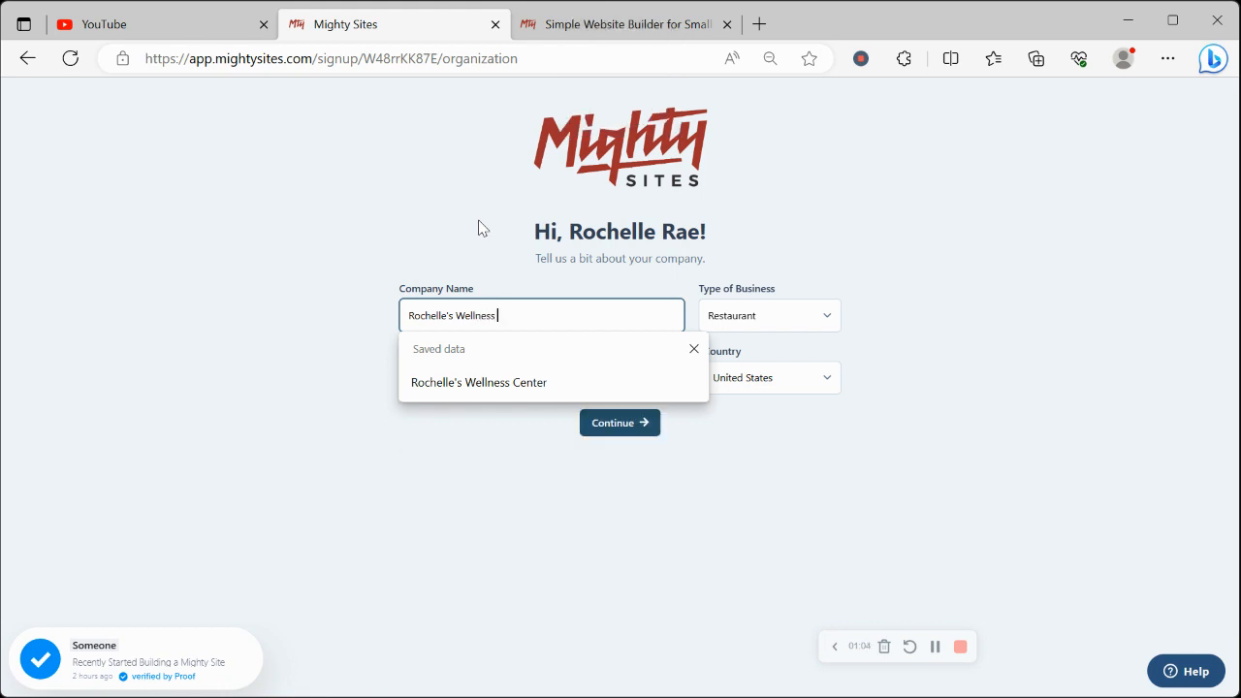
key(Caps_Lock)
text(B)
key(Caps_Lock)
text(usi)
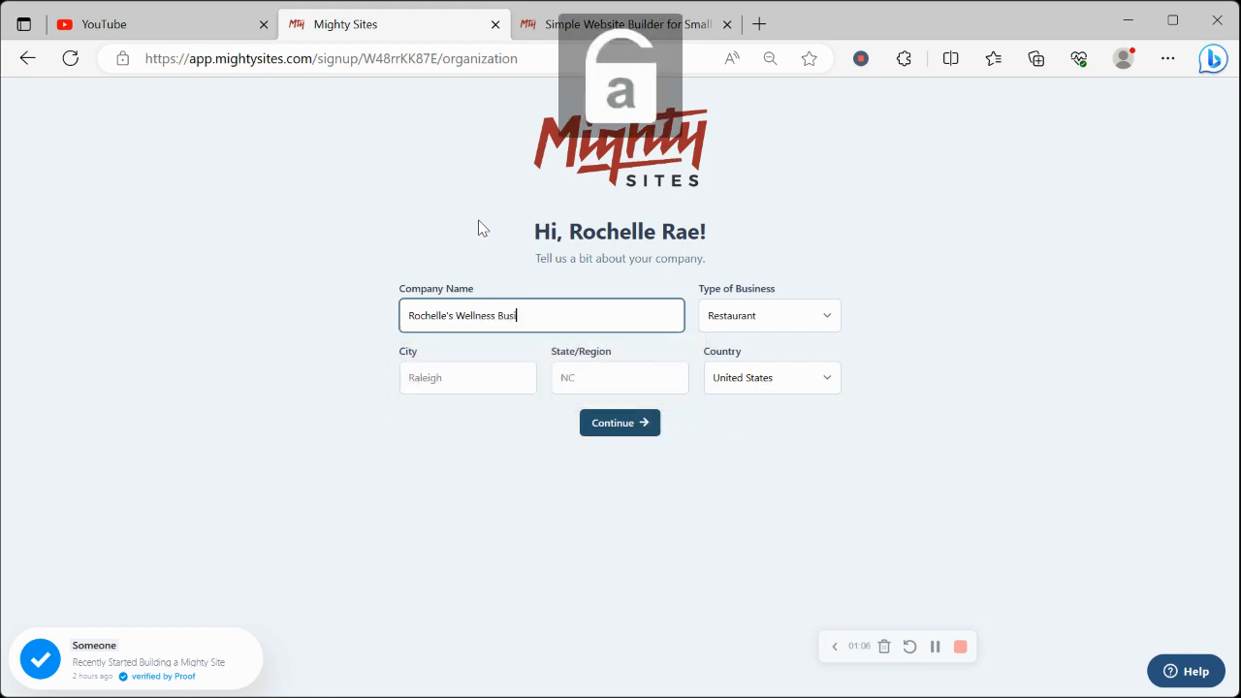
text(nress)
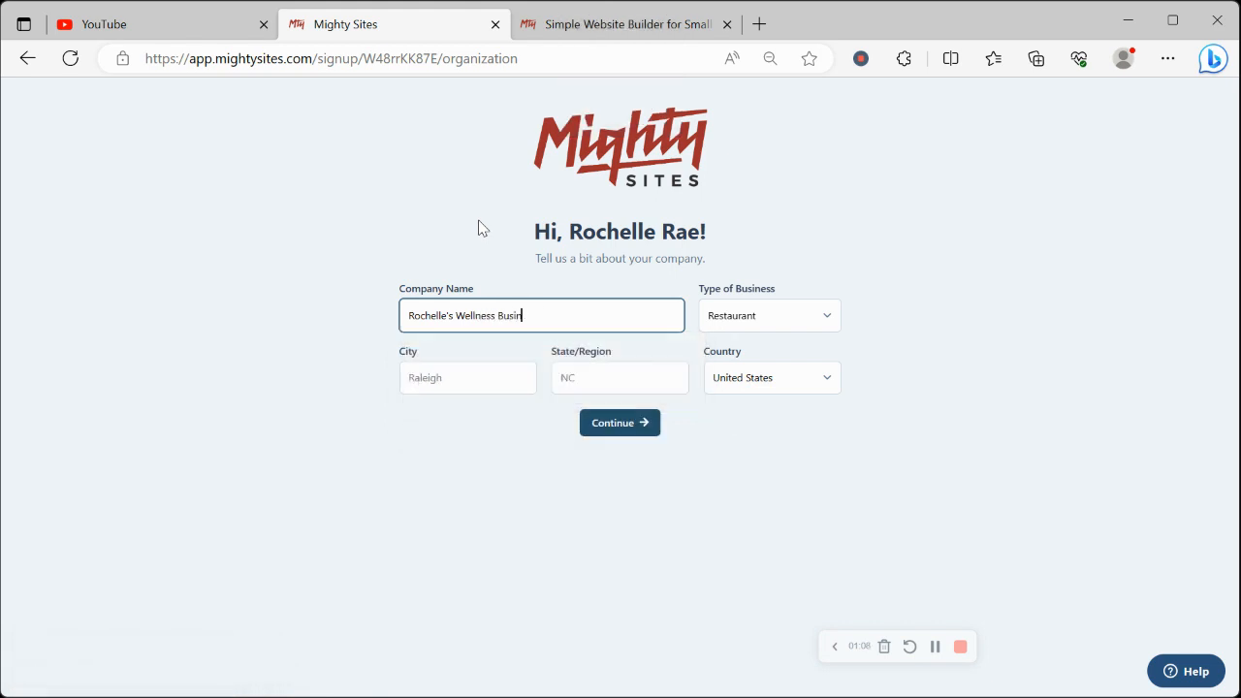
Set the company's city to Denver and its state or region to Colorado
click(450, 376)
key(Caps_Lock)
text(D)
key(Caps_Lock)
text(enver)
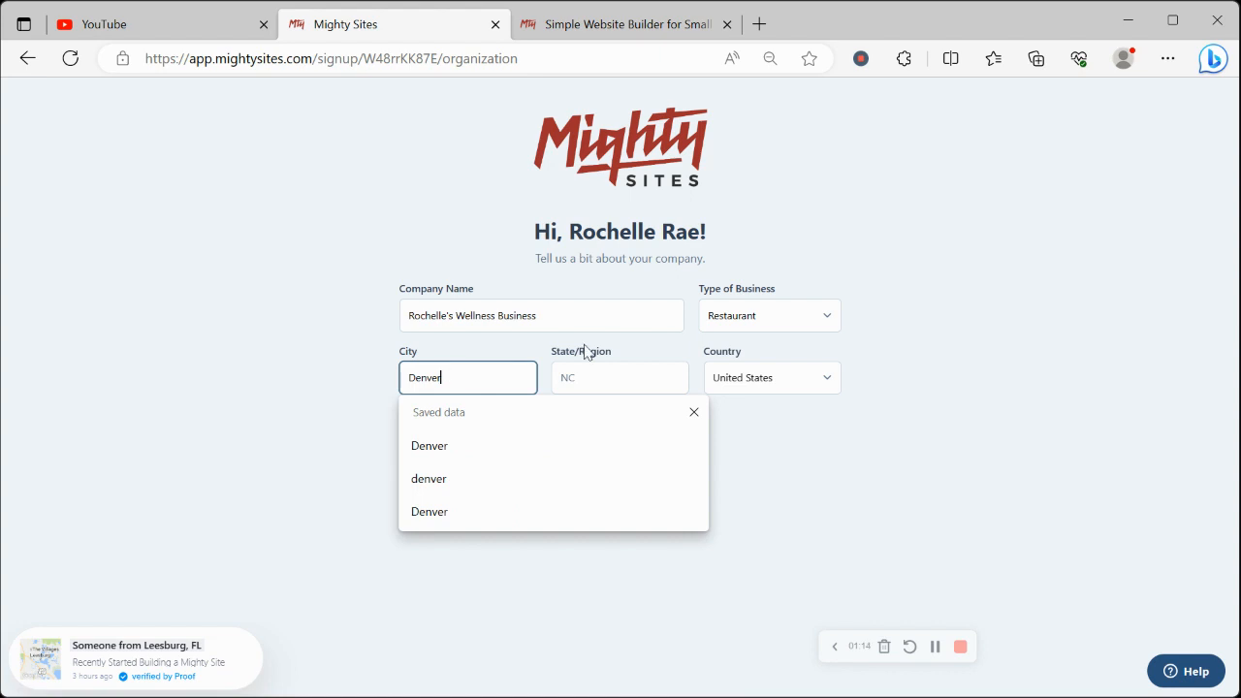
click(623, 364)
key(Caps_Lock)
text(C)
key(Caps_Lock)
text(o)
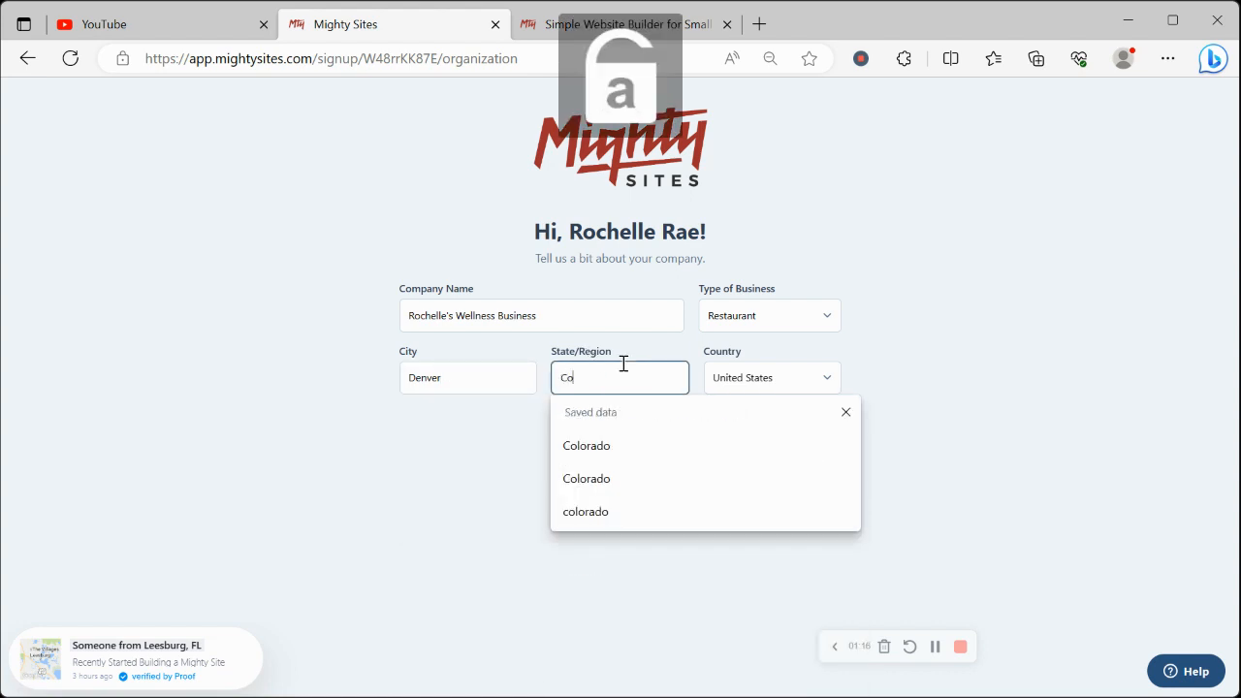
text(lorado)
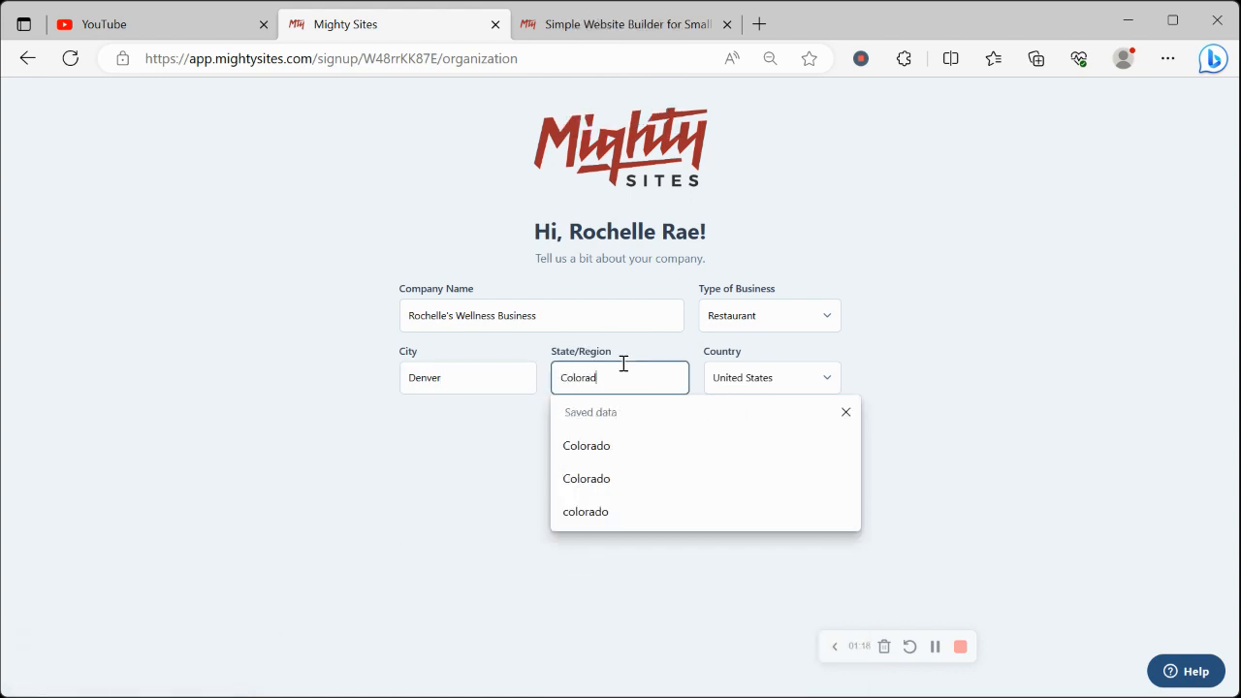
Set the type of business to Service and continue to generate the website
click(744, 316)
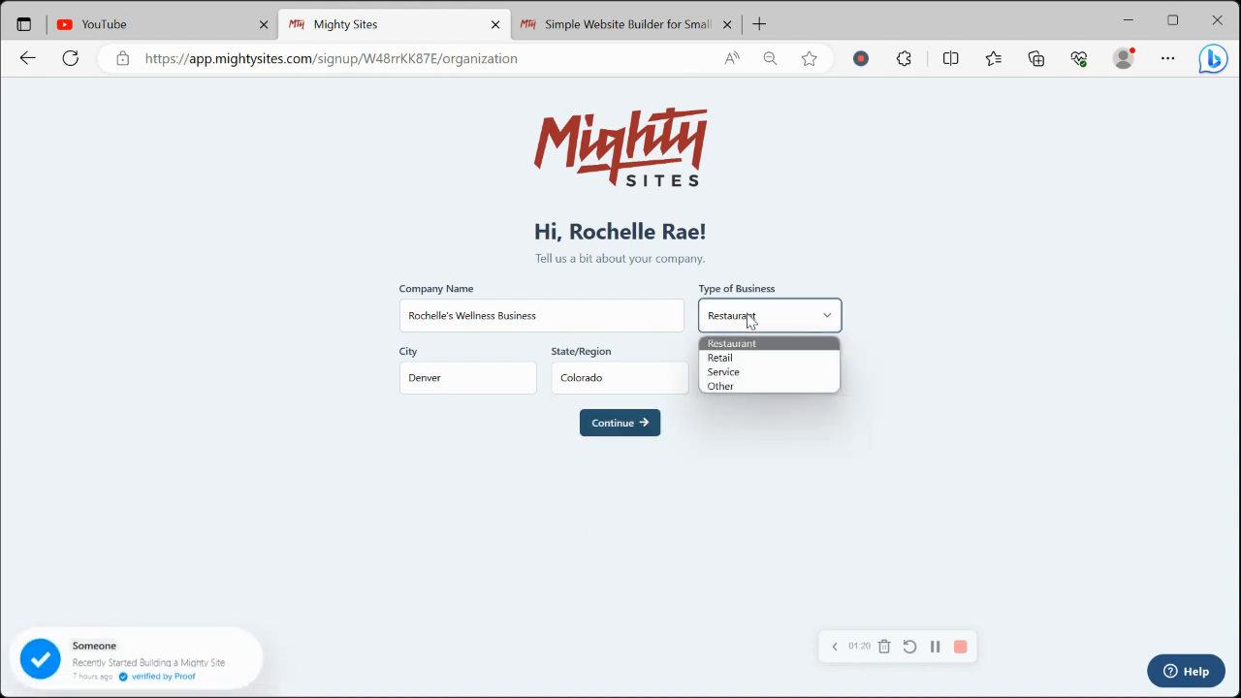
click(773, 377)
click(640, 432)
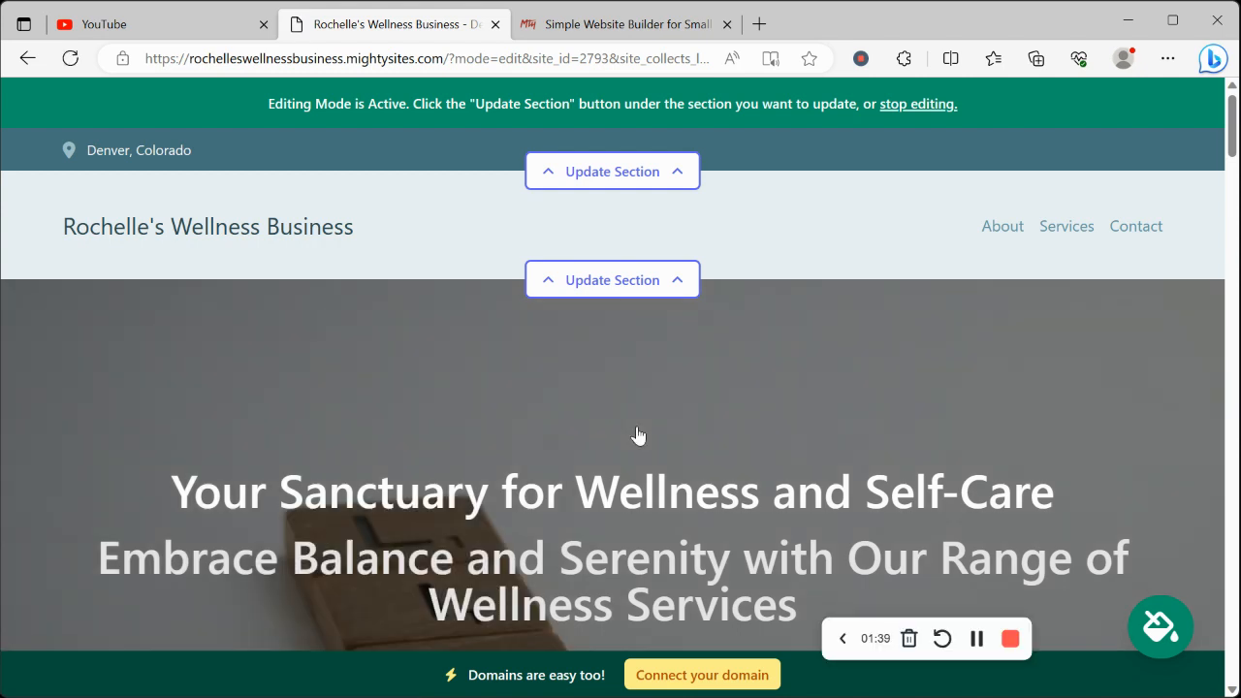
Review the generated website's hero text, About Us section, services descriptions, images and contact form
scroll(637, 435, down, 4)
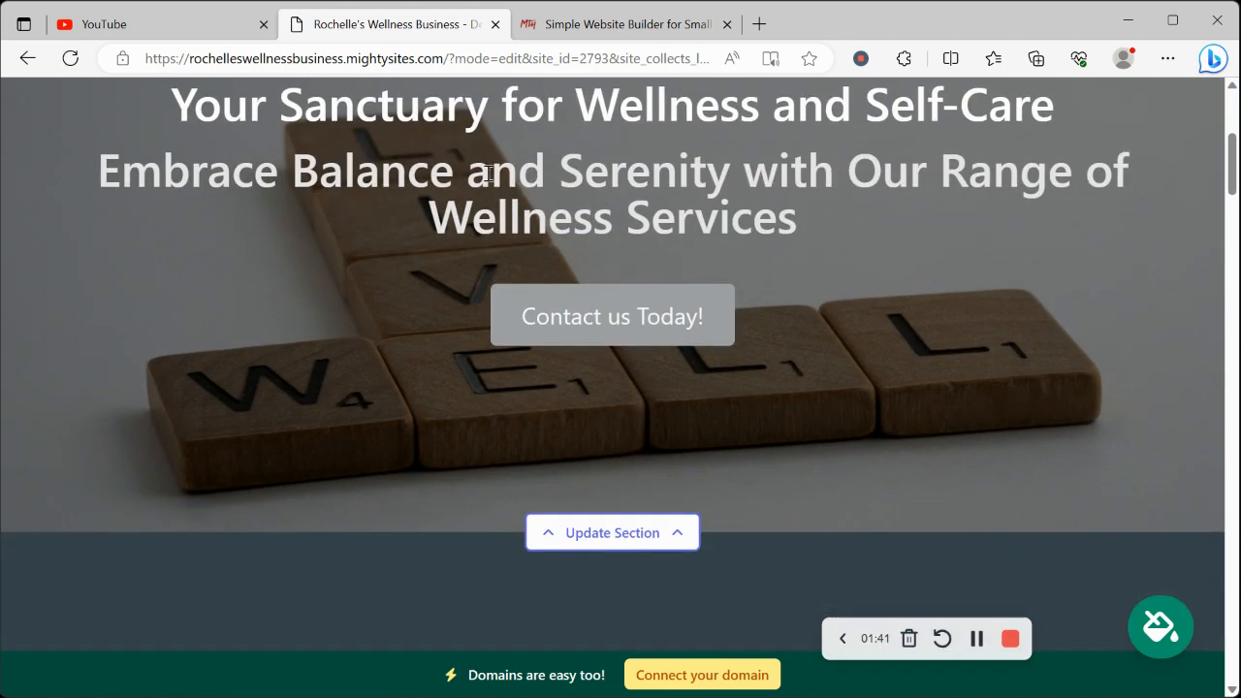
drag(152, 87, 853, 232)
click(862, 355)
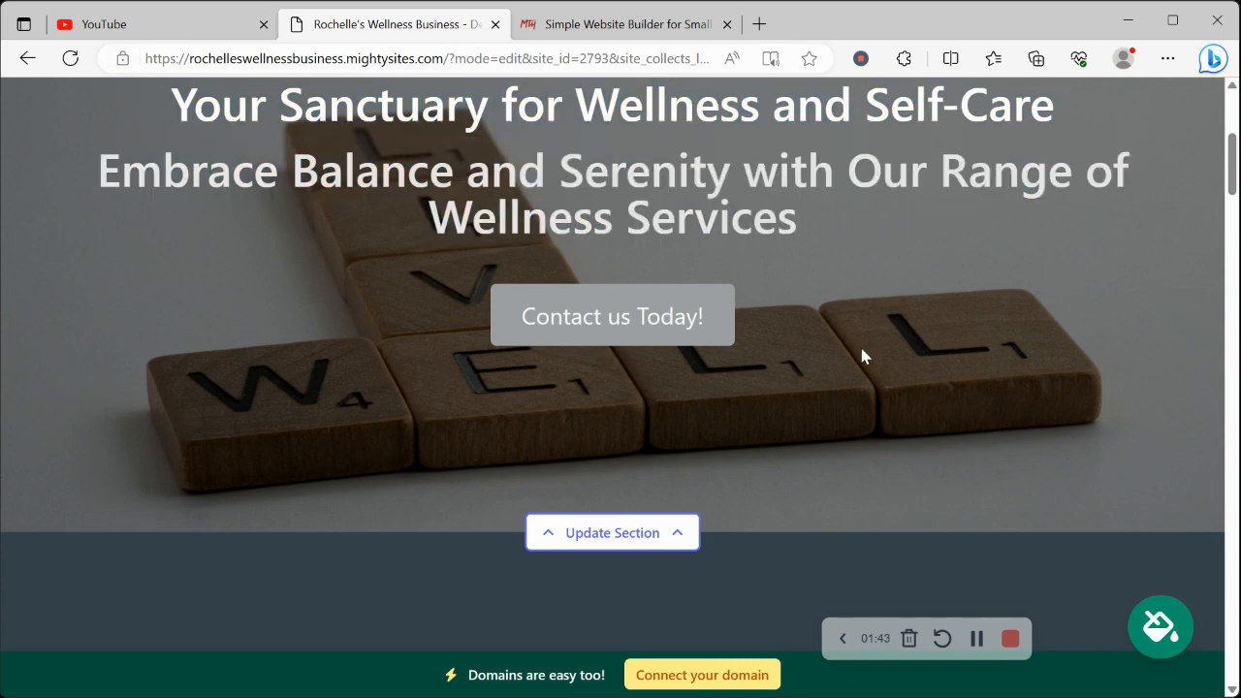
scroll(863, 356, down, 7)
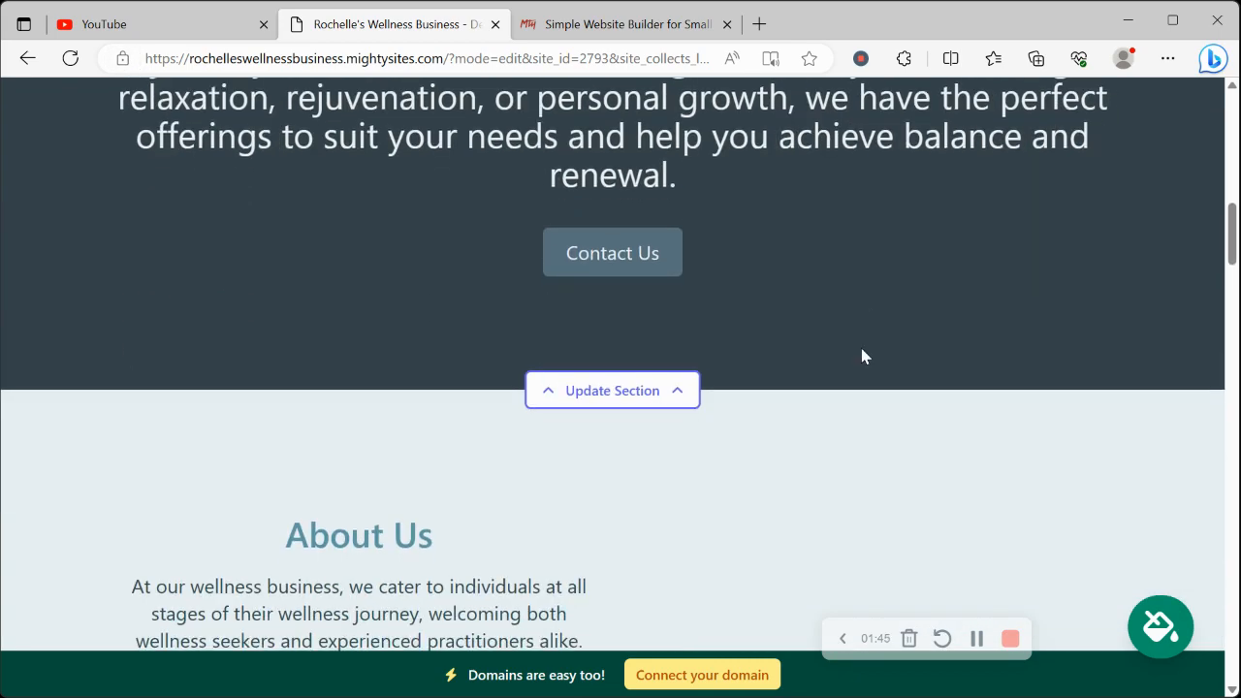
scroll(861, 351, down, 7)
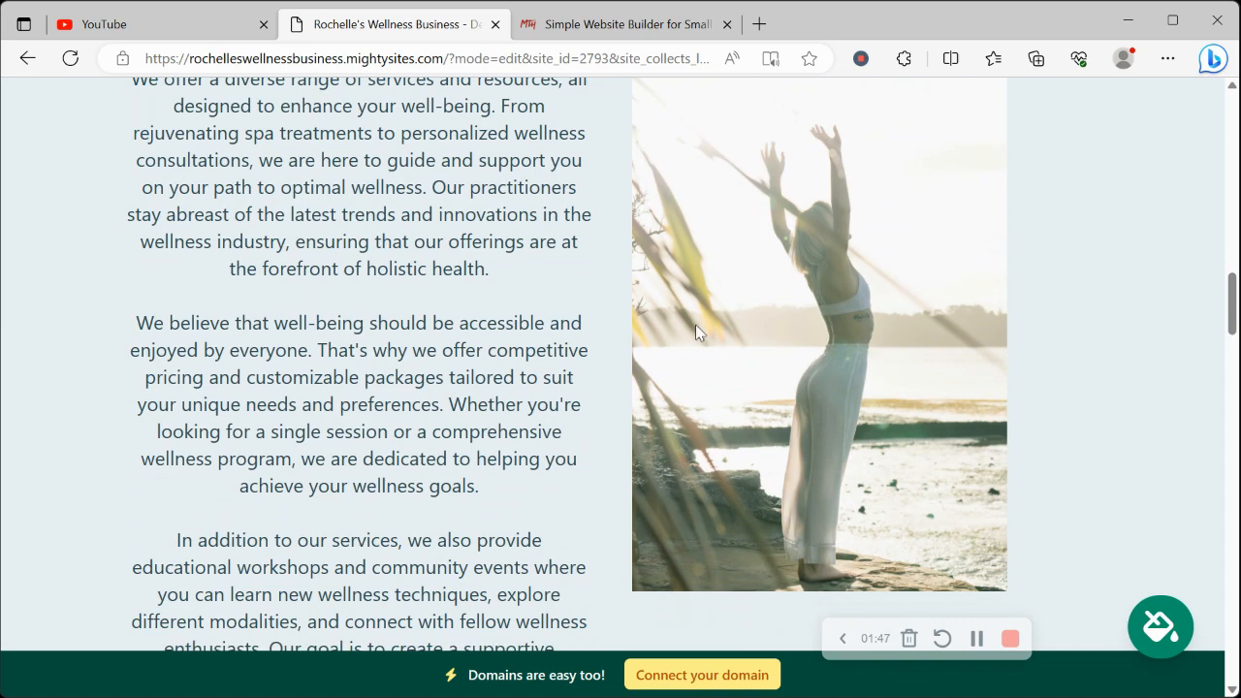
scroll(916, 490, down, 1)
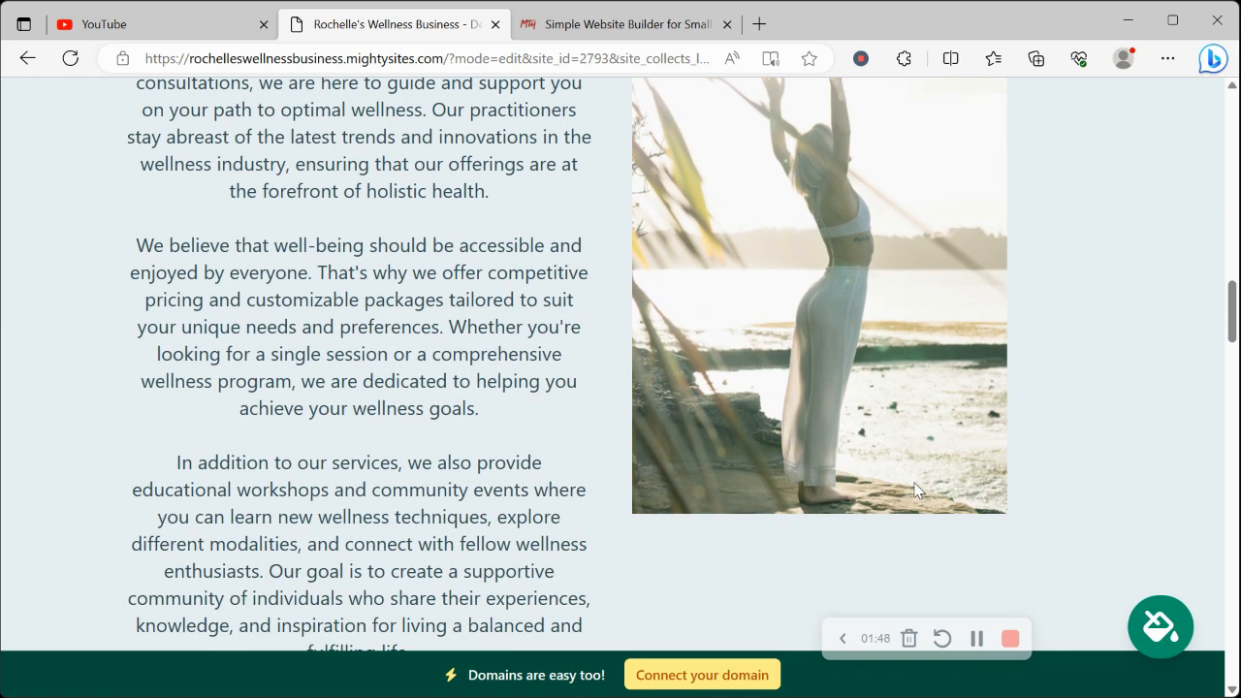
scroll(916, 490, down, 7)
scroll(916, 489, down, 5)
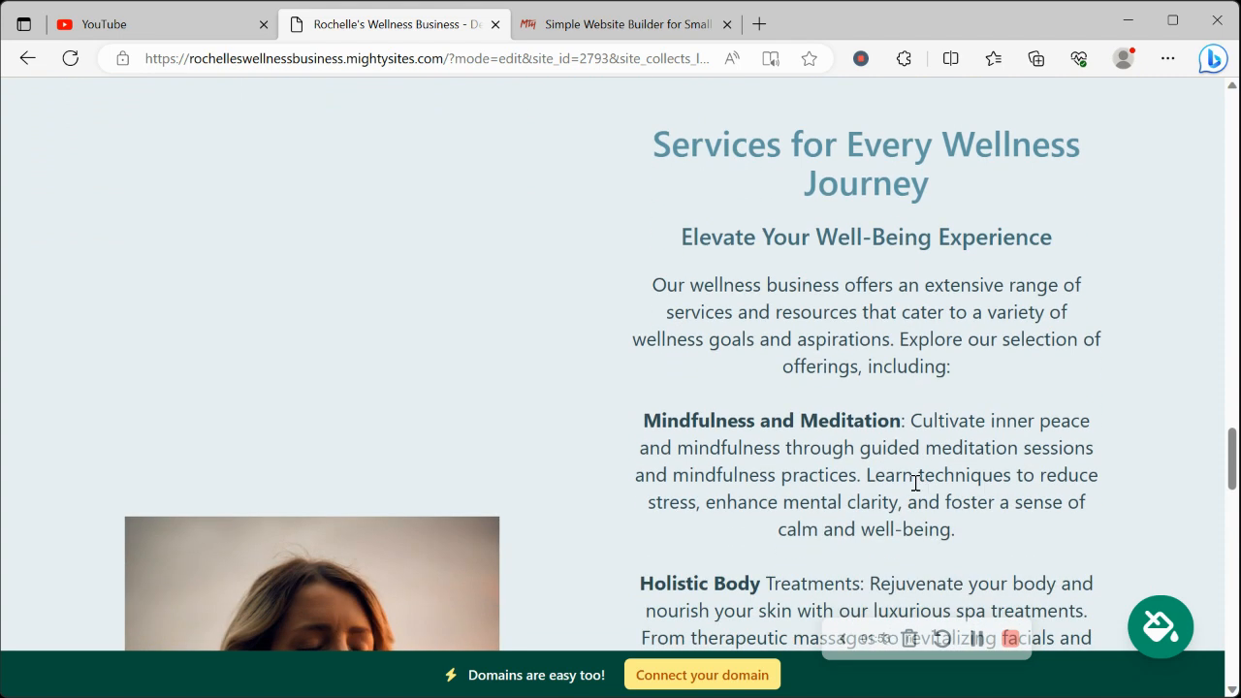
scroll(916, 485, down, 1)
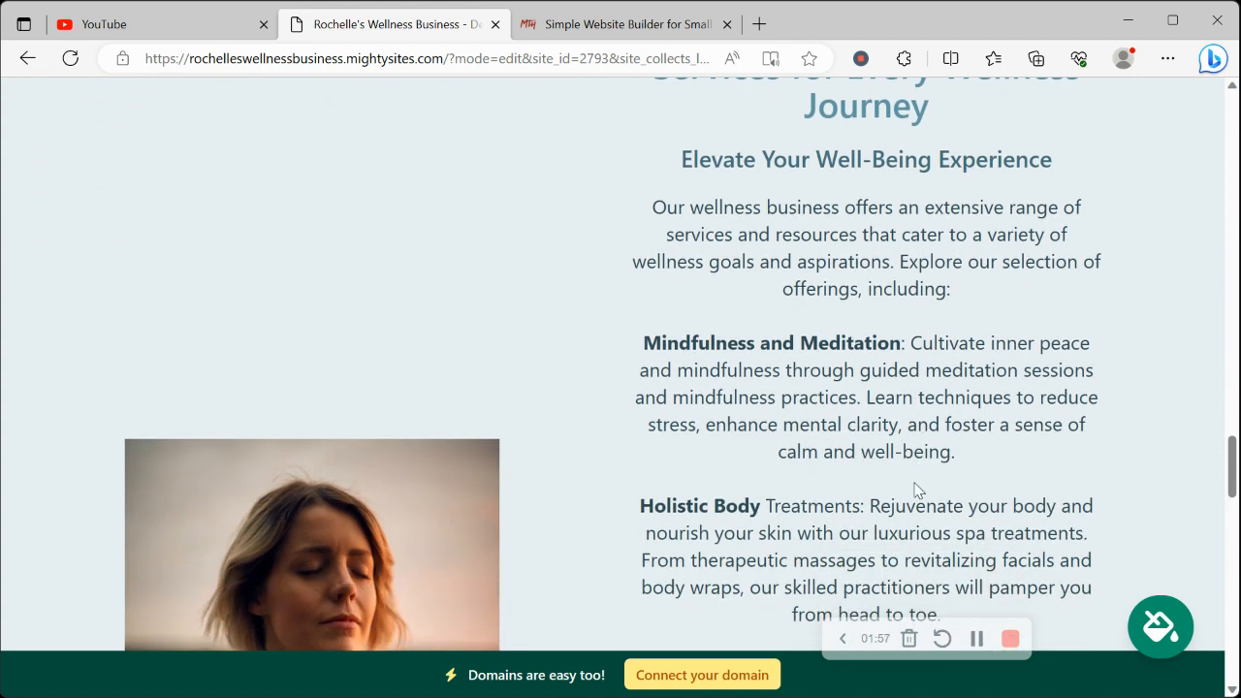
scroll(916, 490, down, 7)
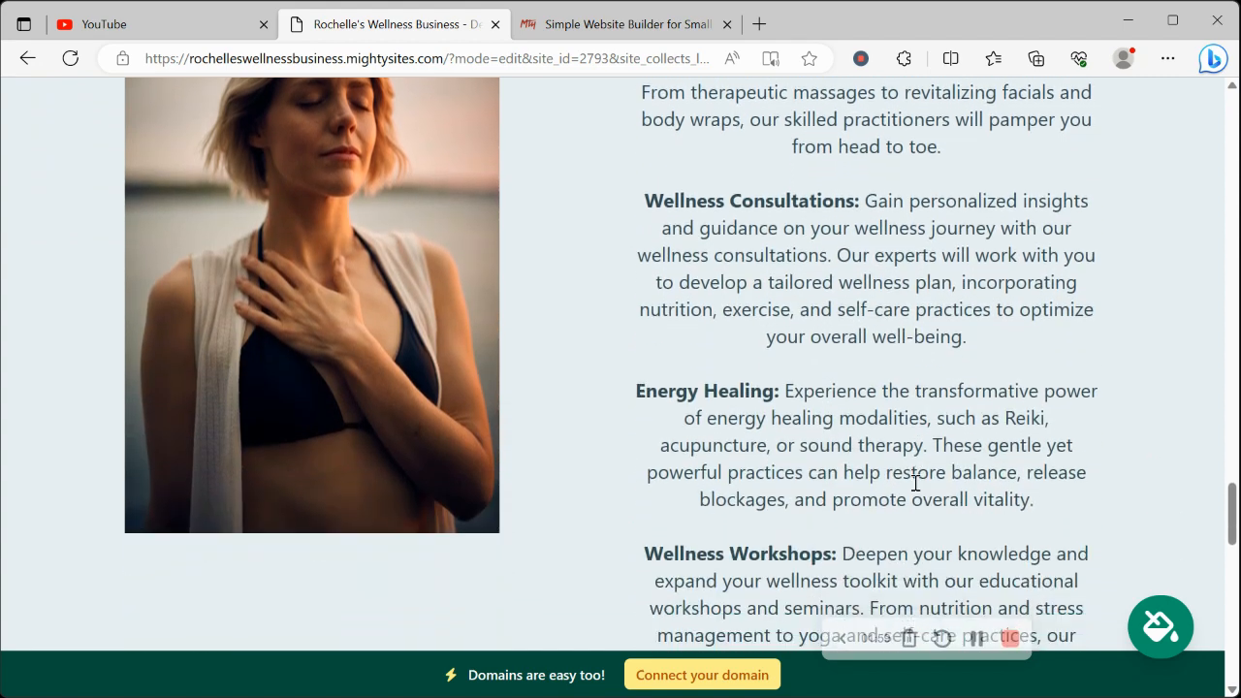
scroll(916, 485, down, 3)
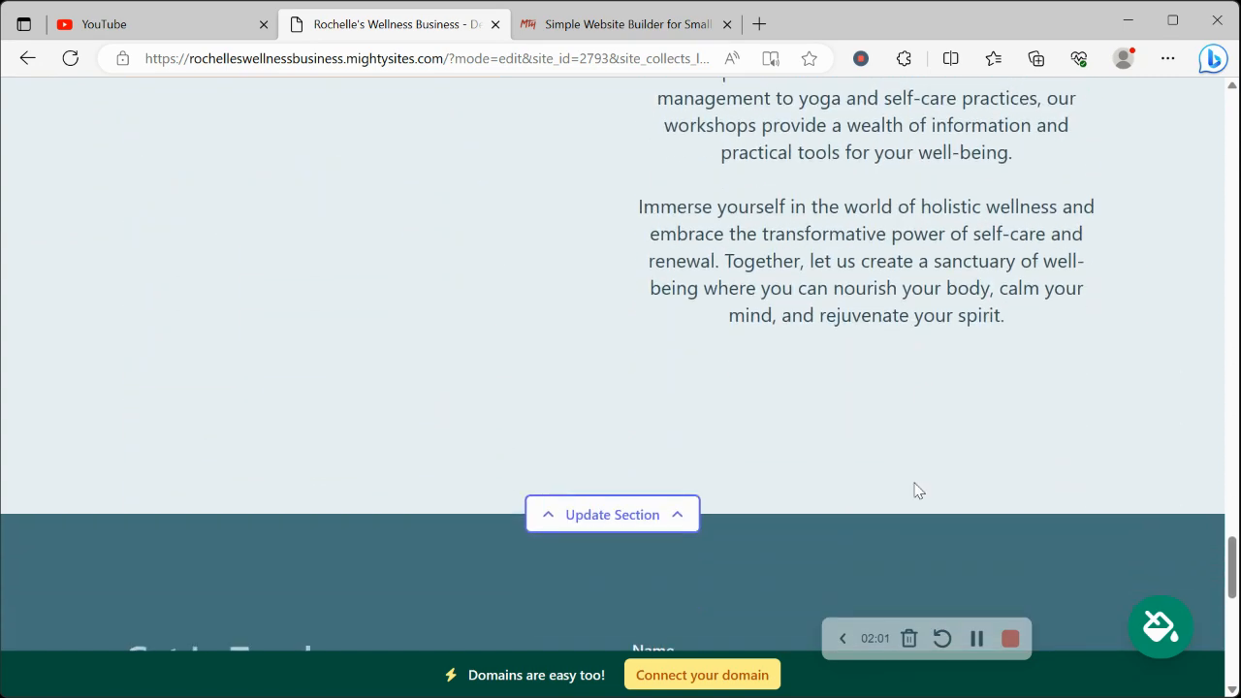
scroll(916, 490, down, 7)
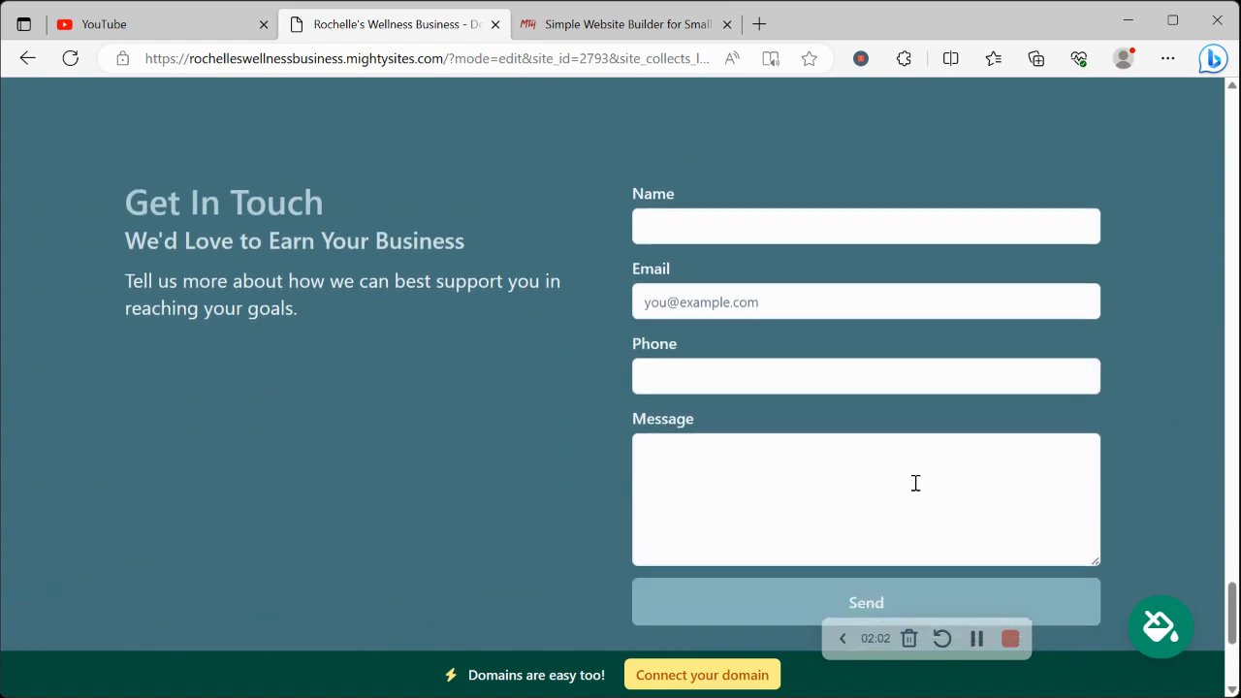
scroll(914, 489, up, 10)
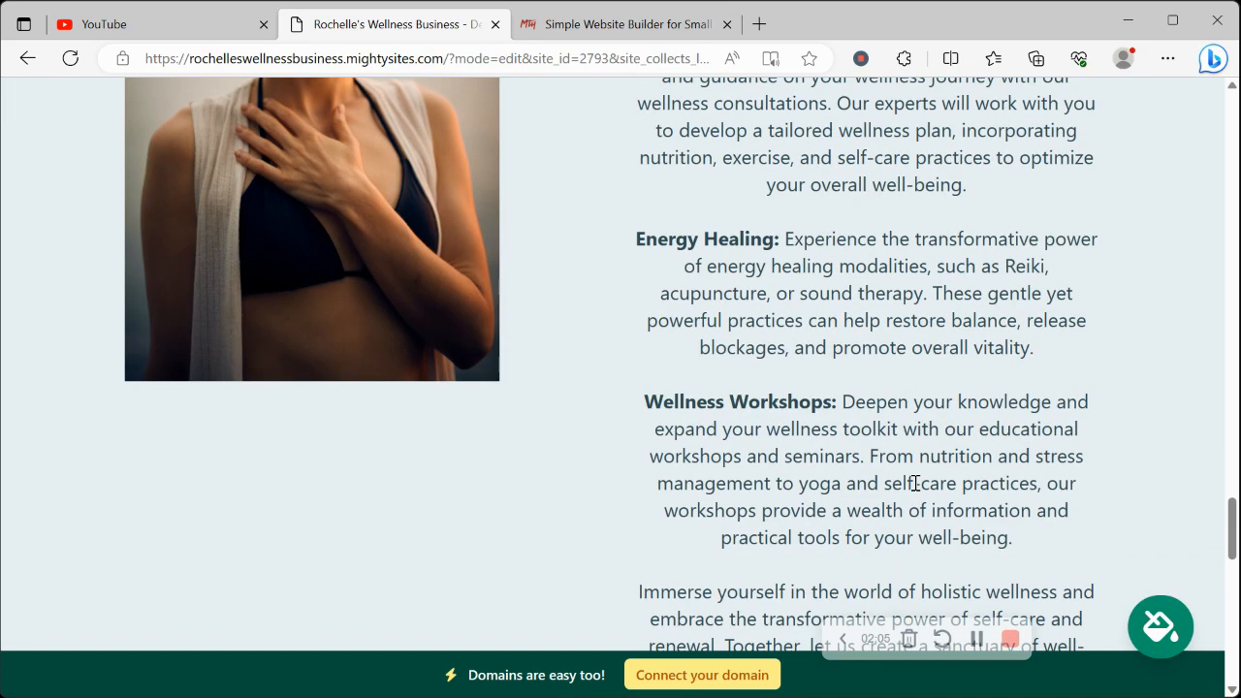
Enter the organization's email address in the contact bar's location details and show it on the site
scroll(915, 482, up, 9)
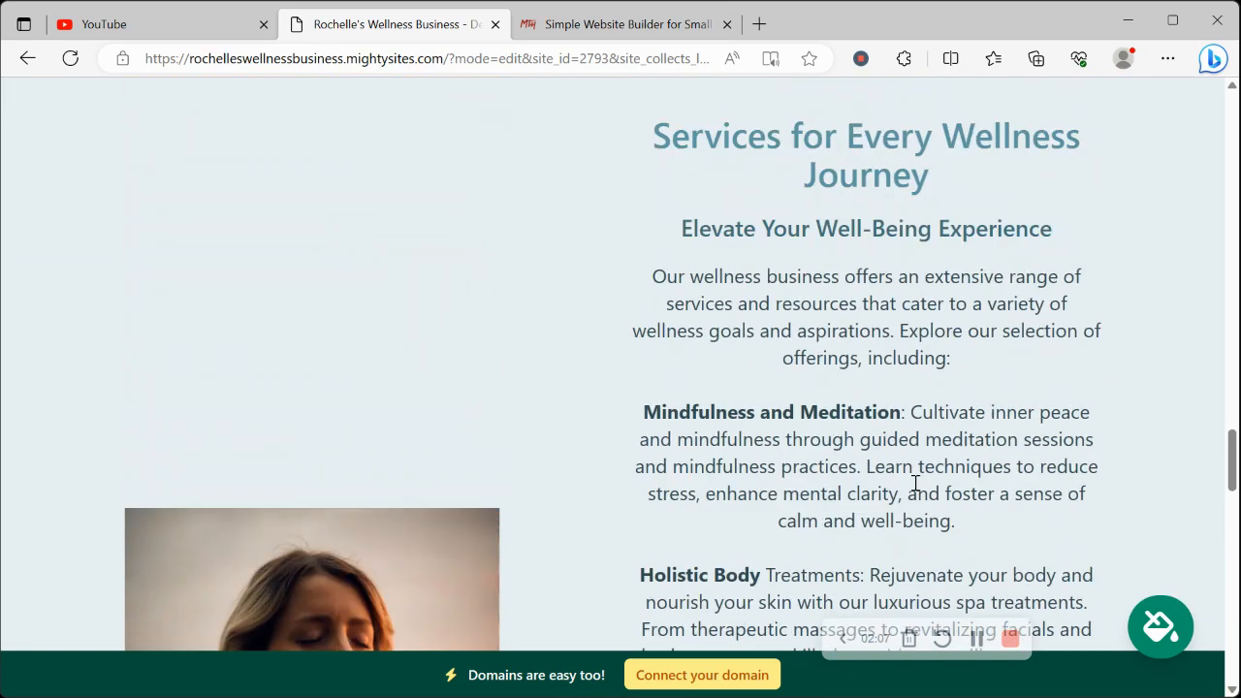
scroll(915, 482, up, 15)
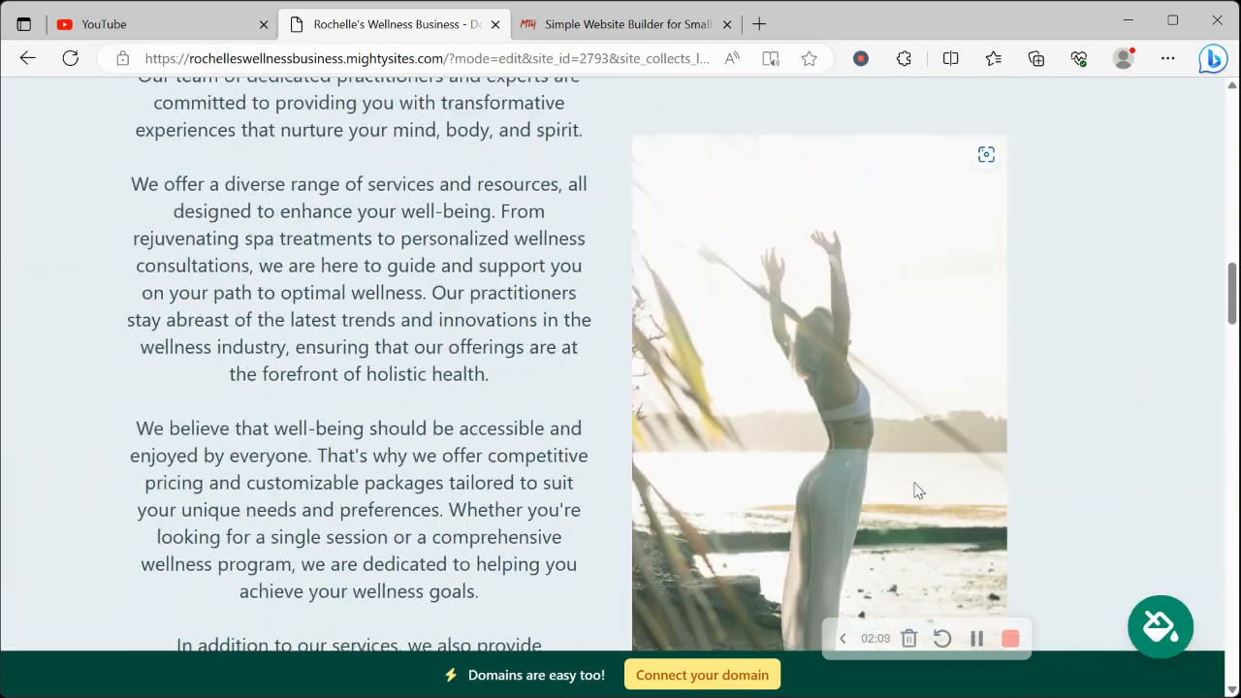
scroll(918, 490, up, 8)
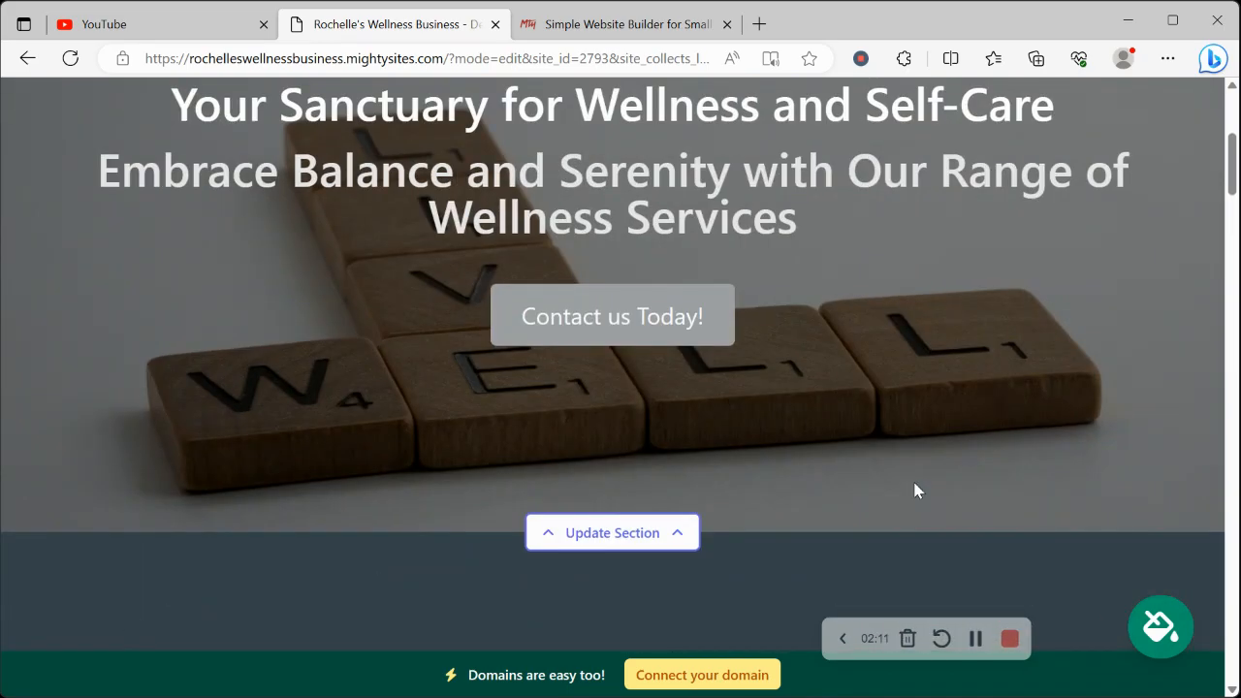
scroll(914, 482, up, 3)
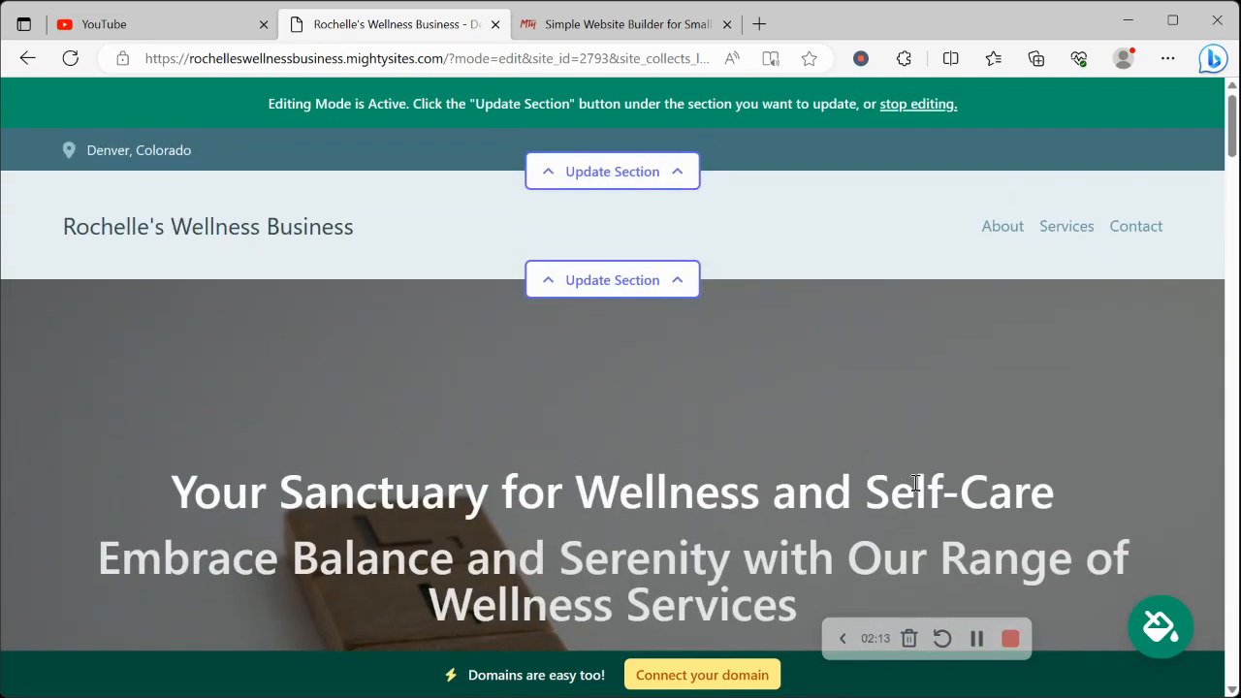
click(573, 182)
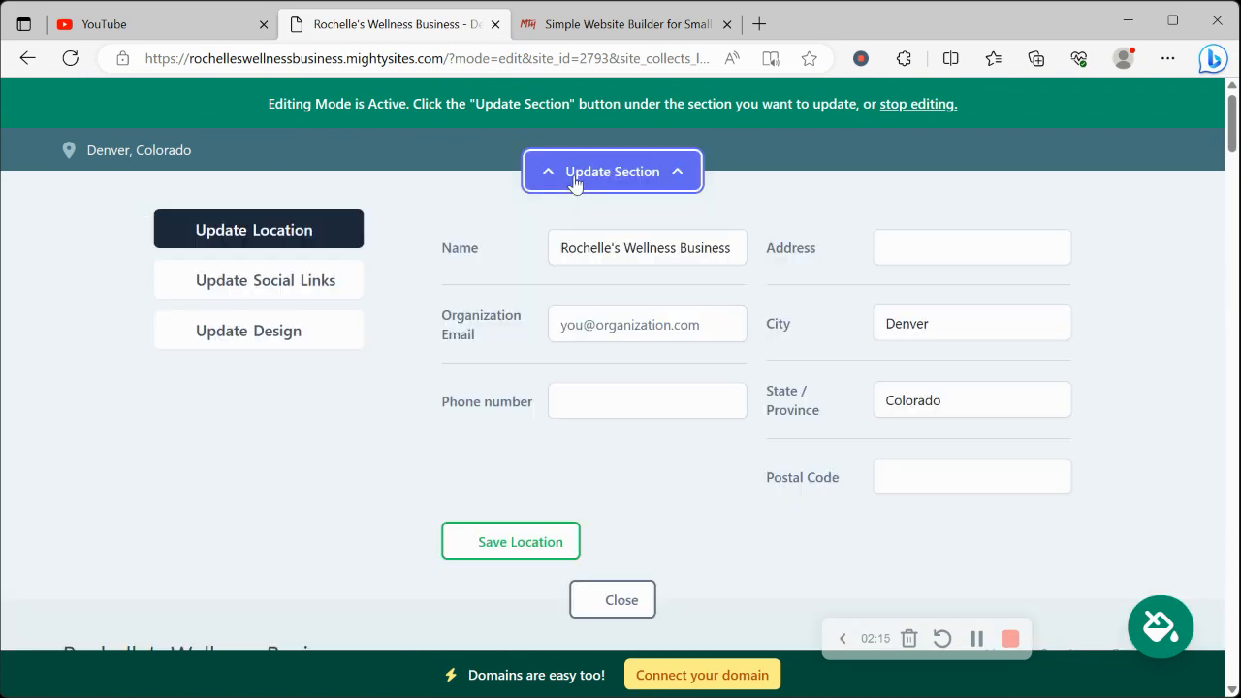
click(599, 315)
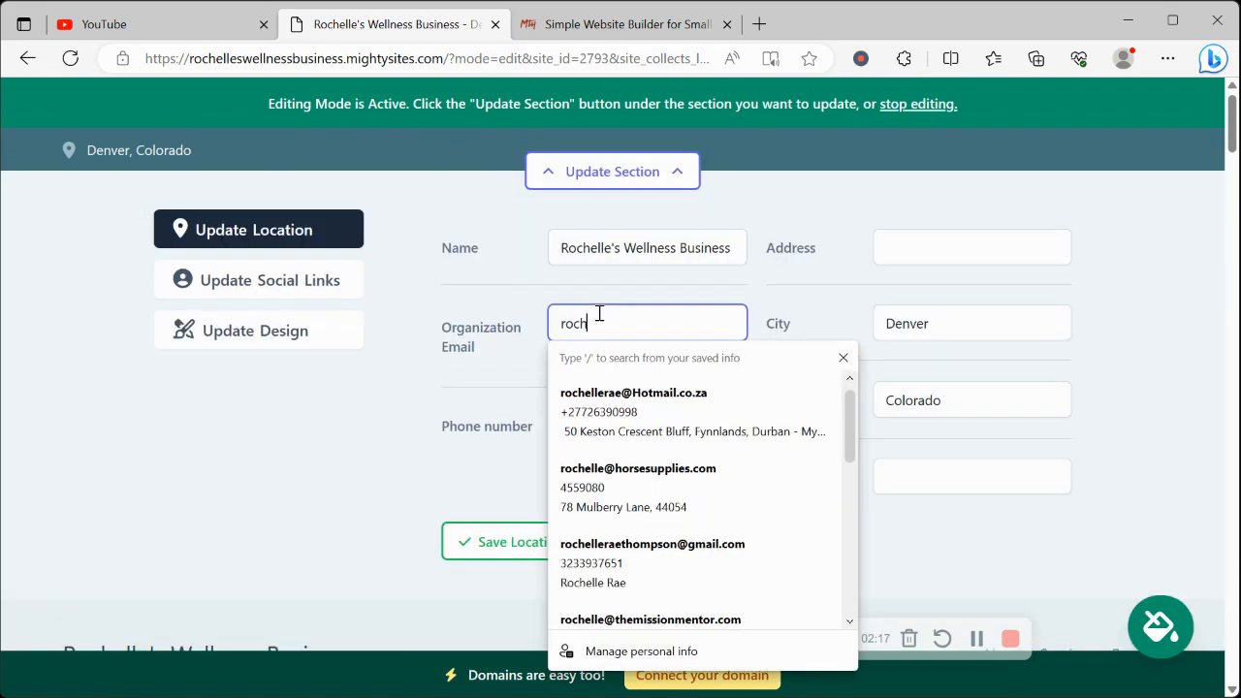
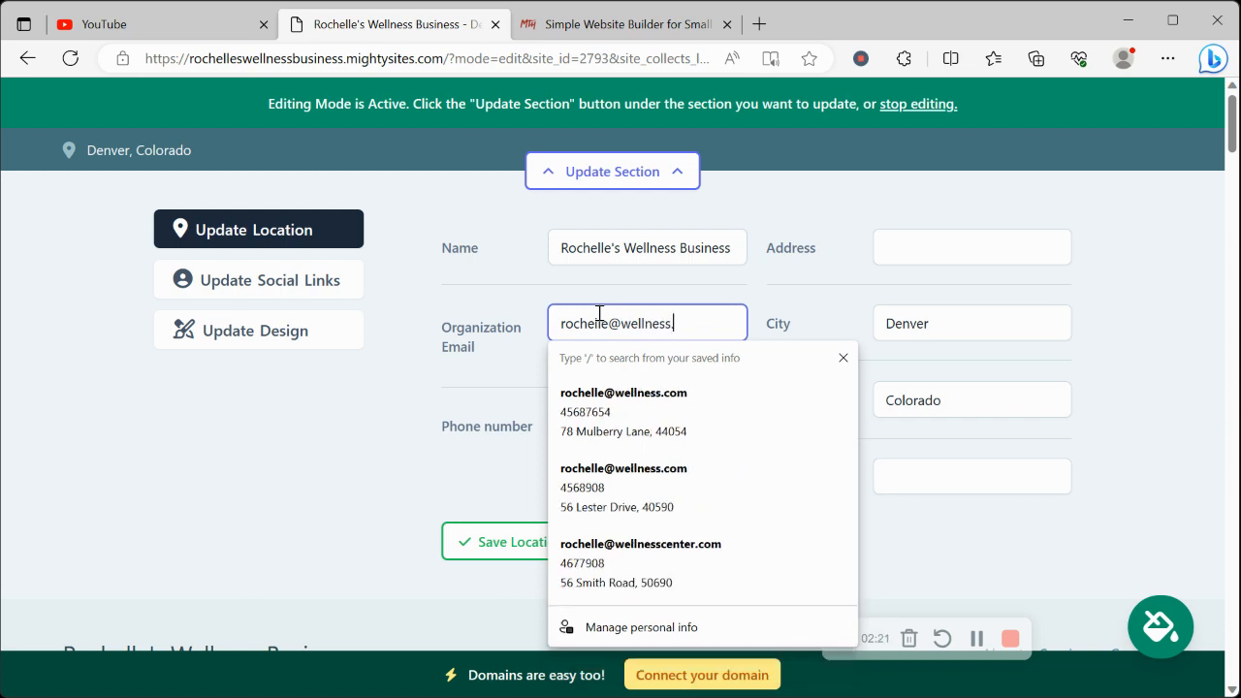
click(422, 375)
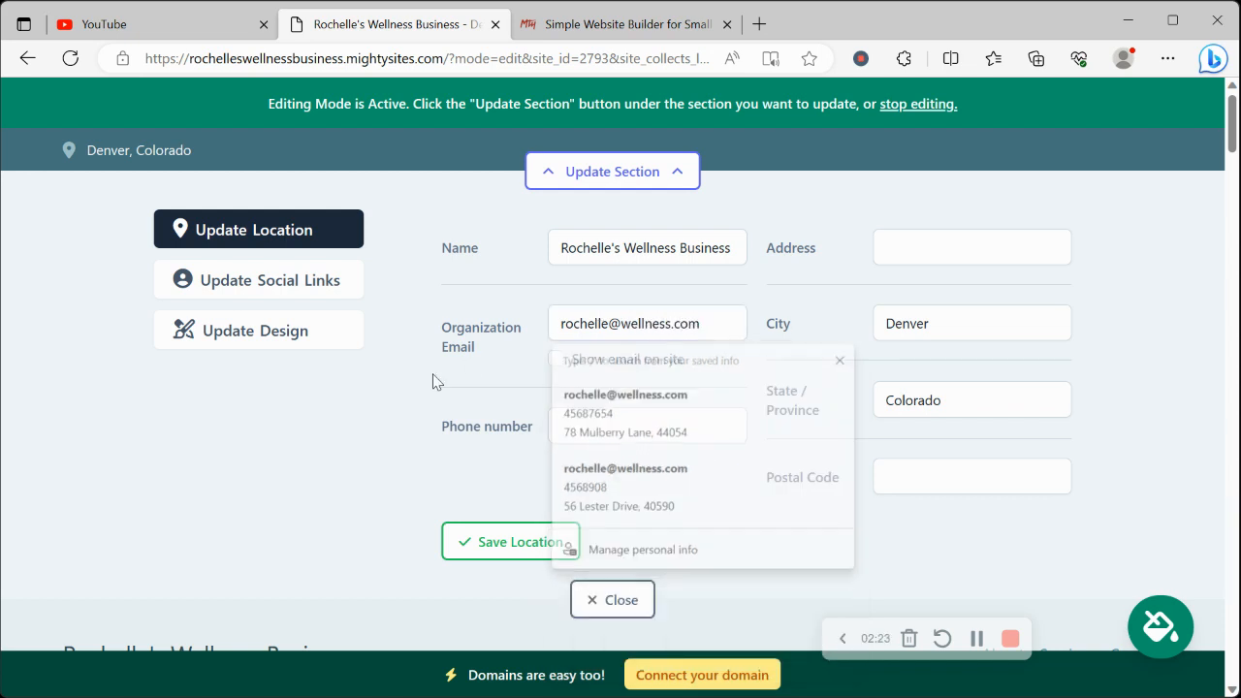
click(555, 361)
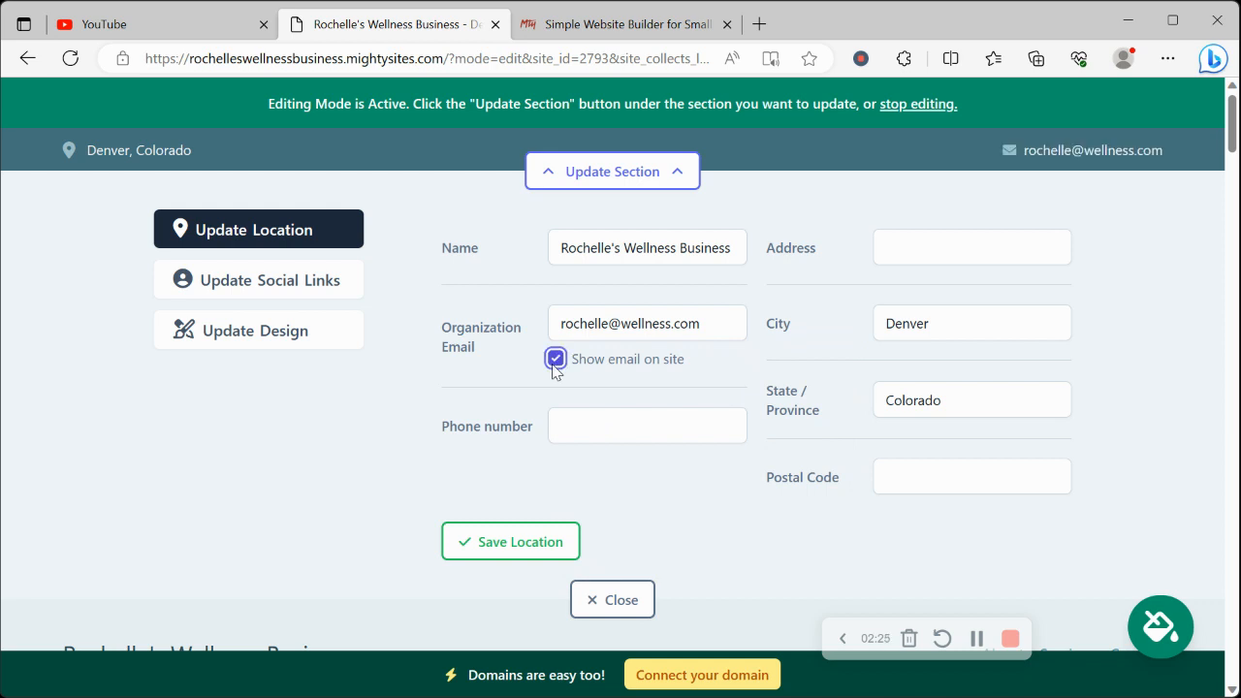
Enter the organization's phone number in the location details
click(593, 428)
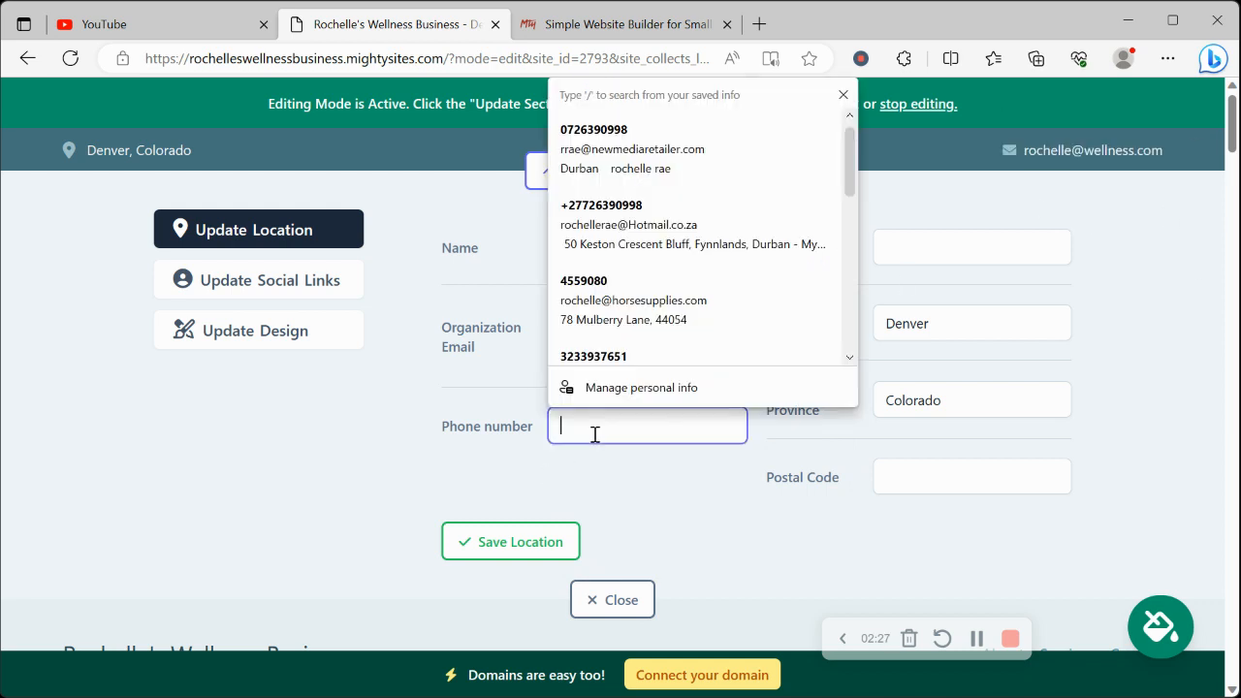
text(456-97765)
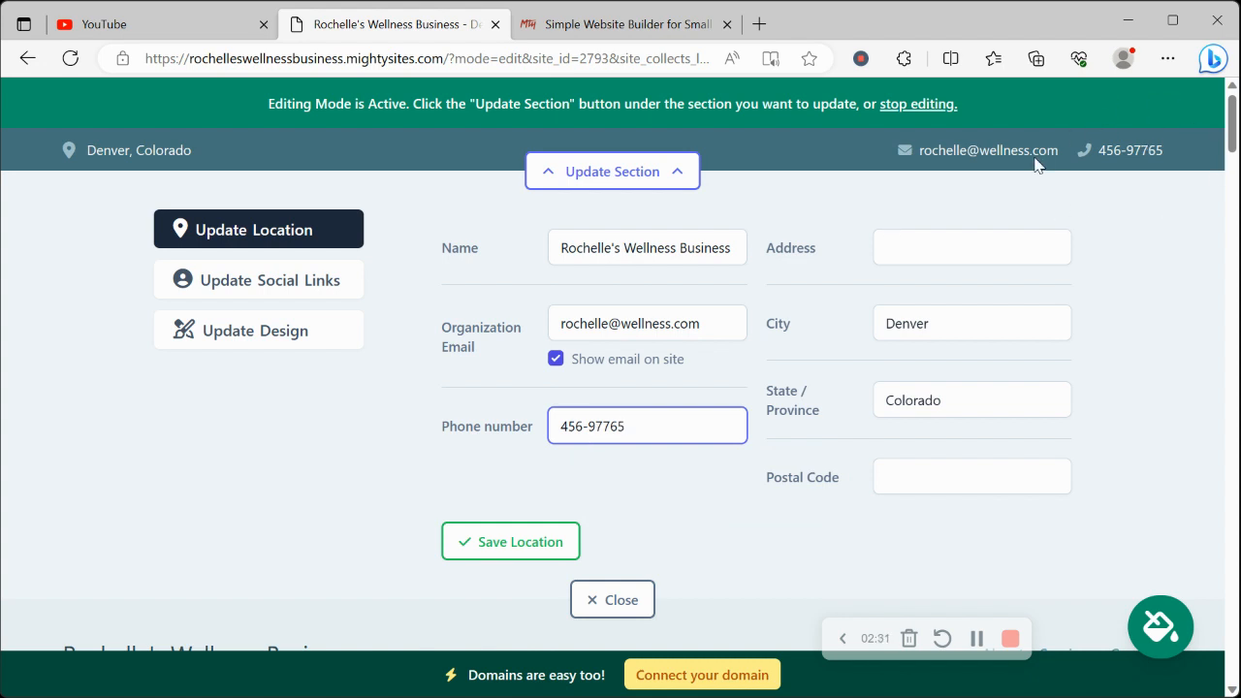
Fill in the organization's street address and postal code from a saved suggestion and save the location details
click(918, 243)
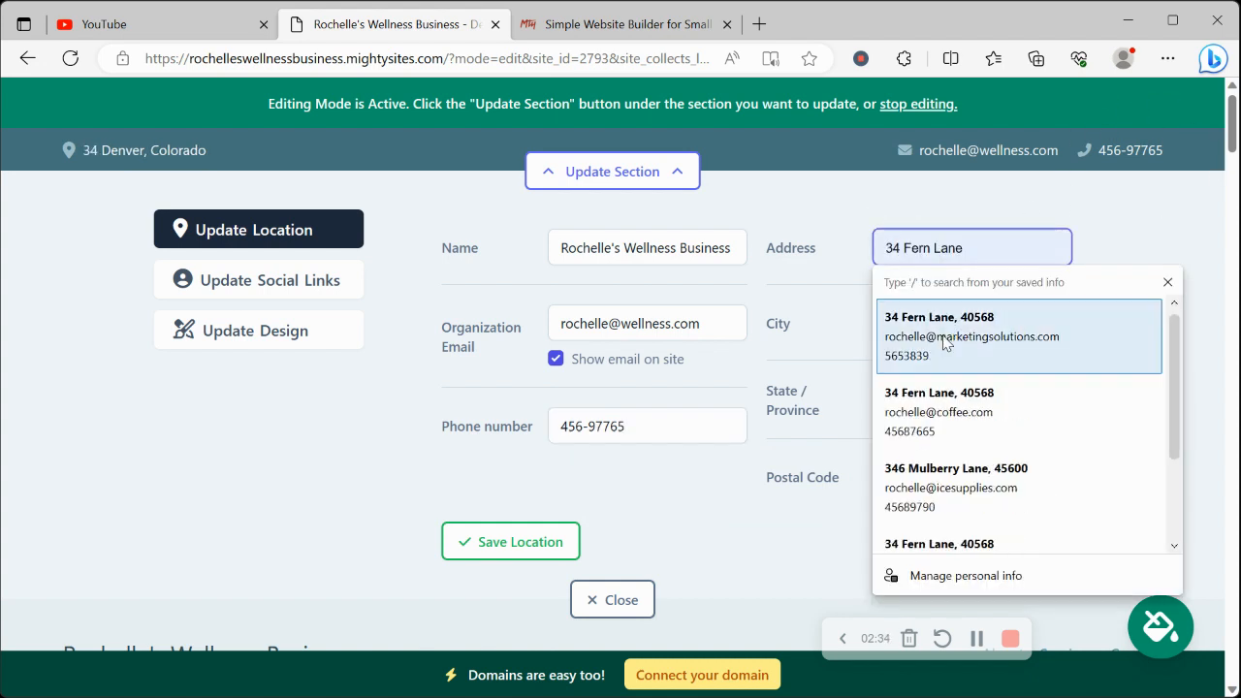
click(938, 335)
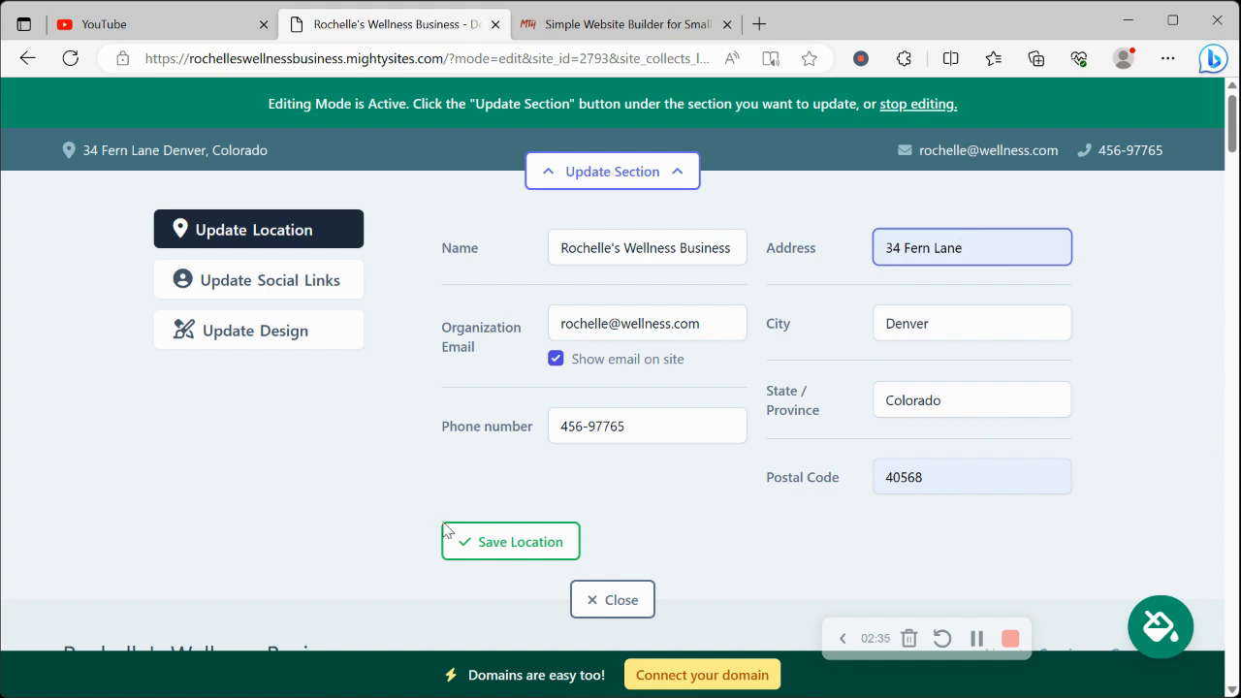
click(514, 554)
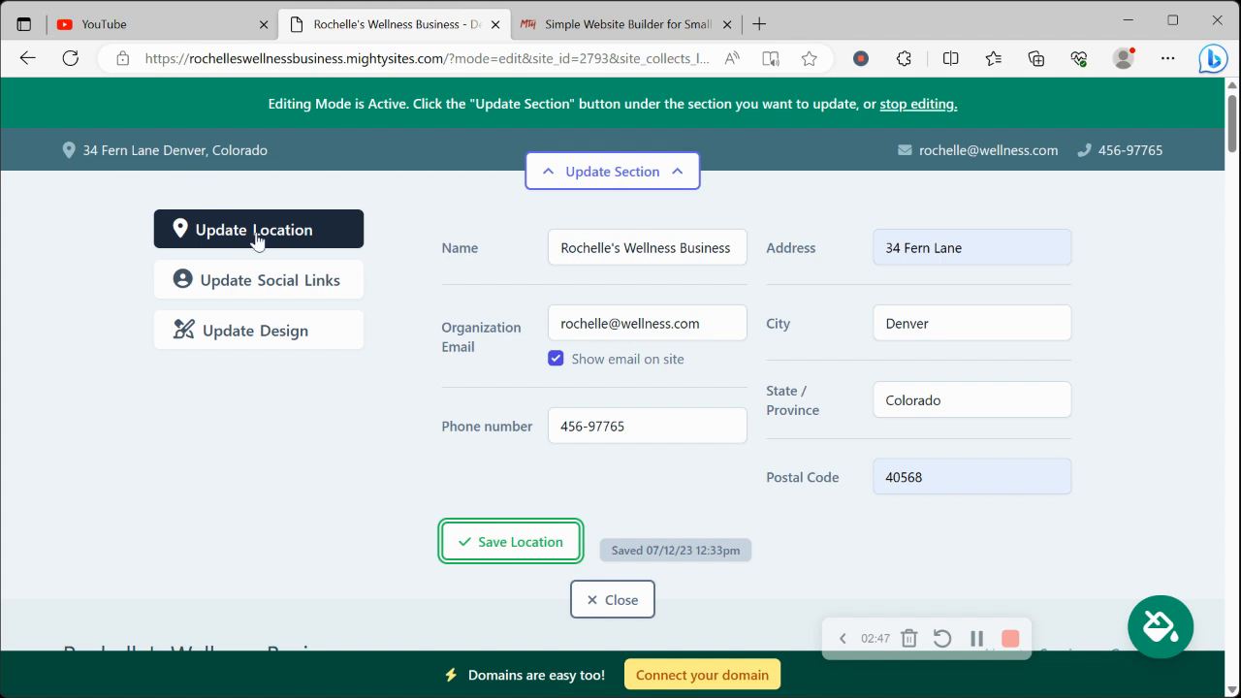
Set the Instagram social link to mightysites, save the social links and close the contact bar's editor
click(284, 279)
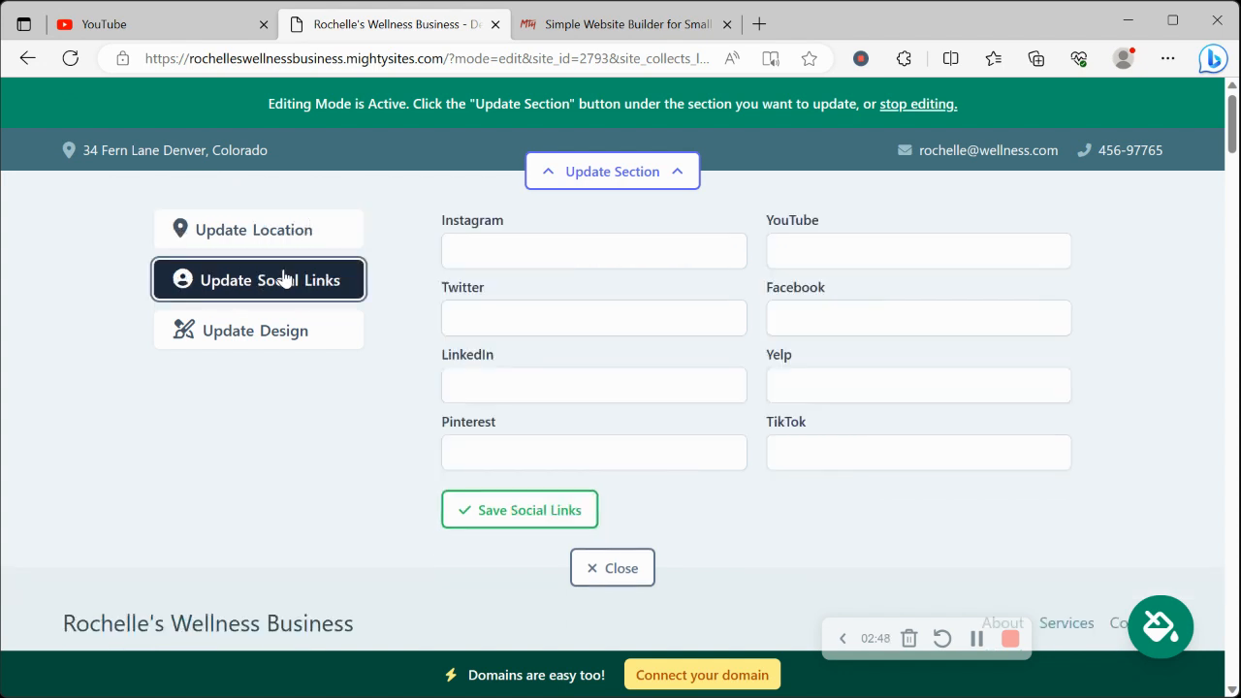
click(564, 235)
text(mightysites)
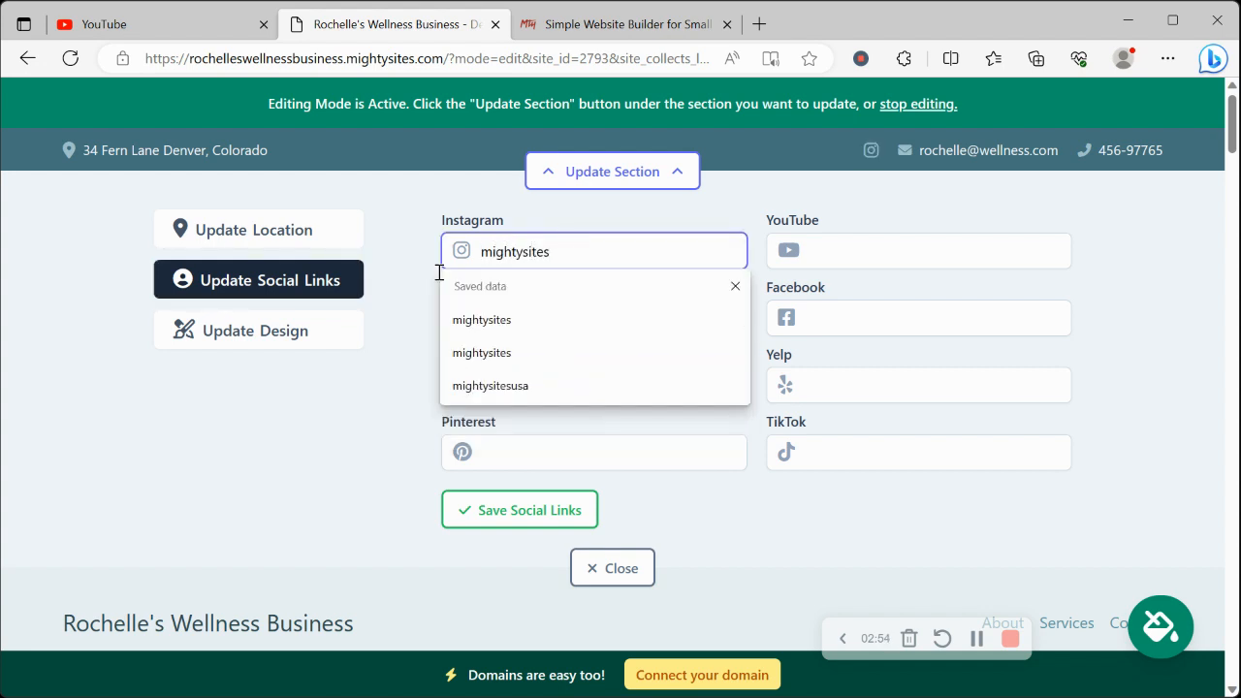
click(219, 519)
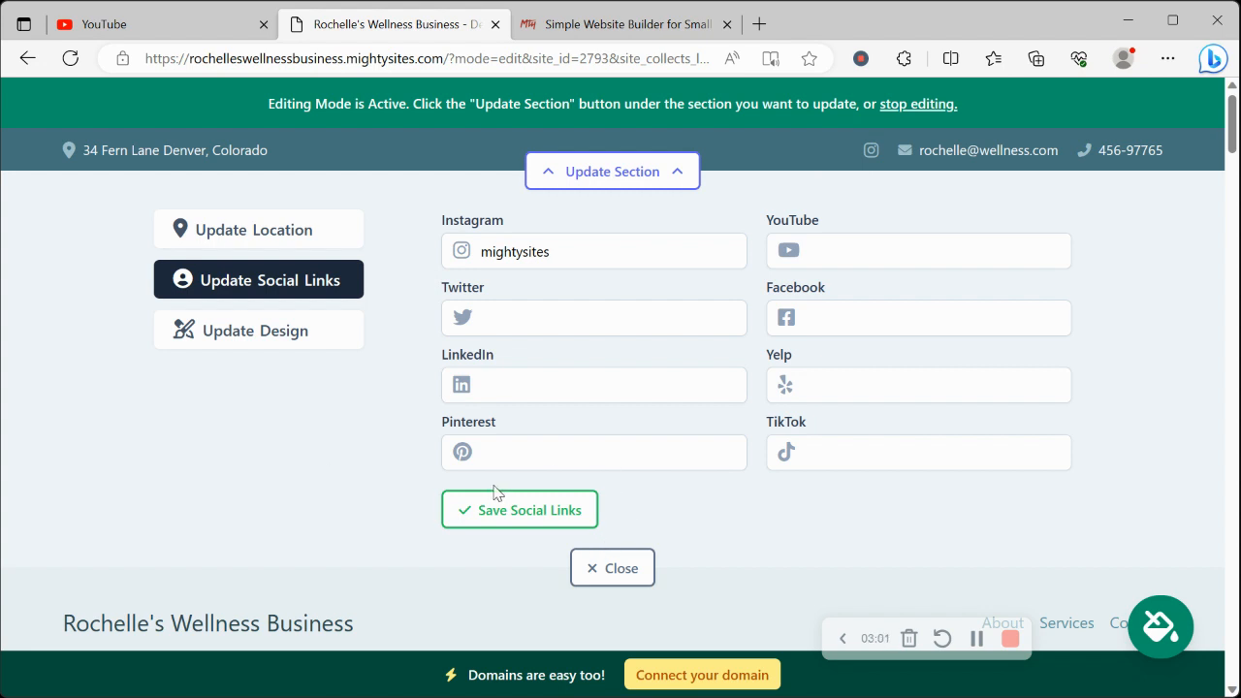
click(535, 511)
click(630, 570)
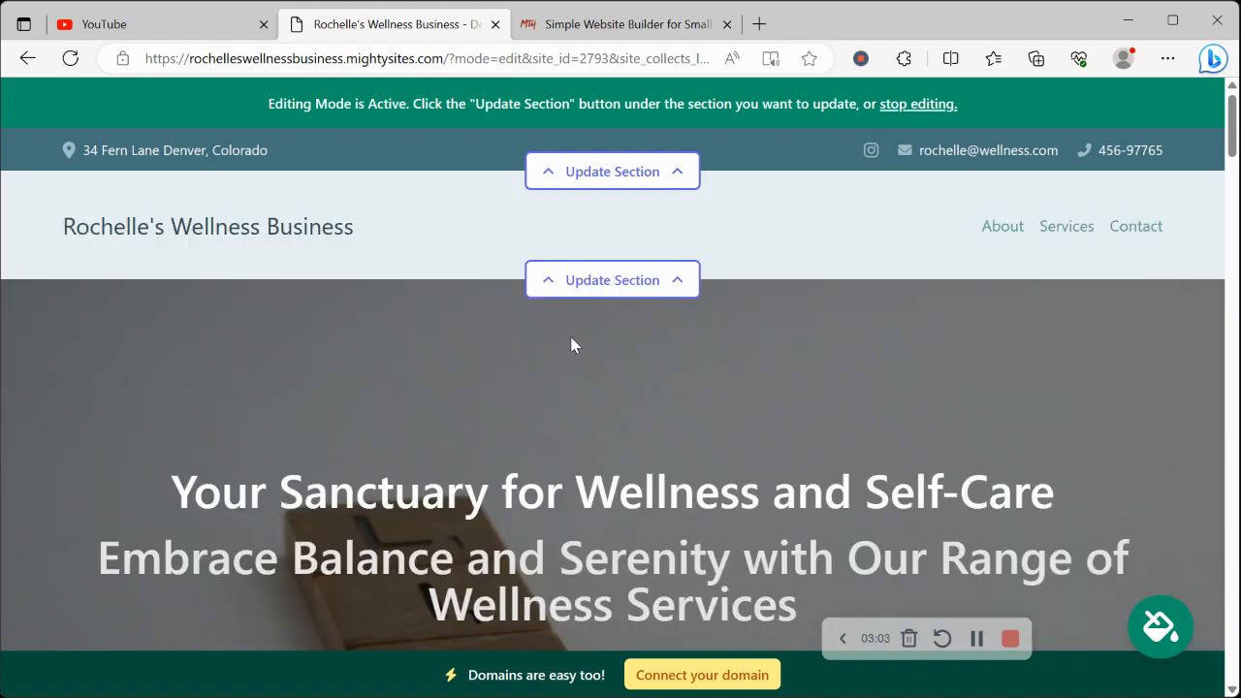
Upload the Mighty Sites logo image from the Pictures folder as the header logo, save it and close the section editor
click(603, 284)
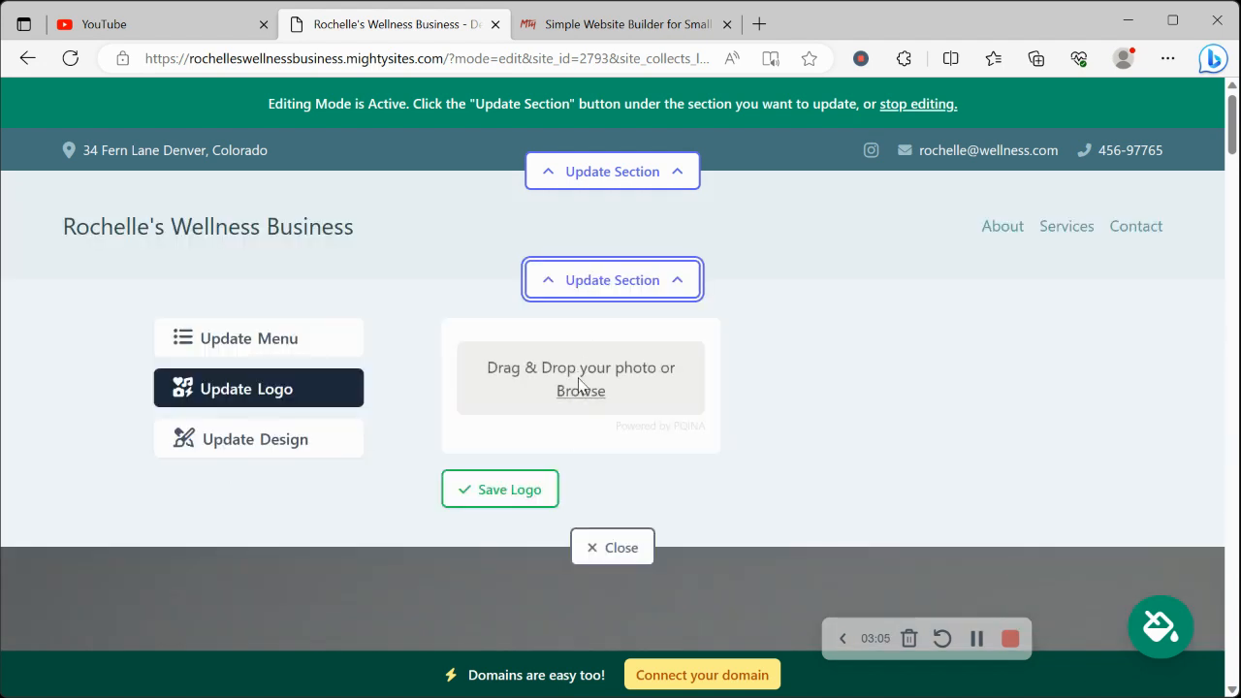
click(580, 393)
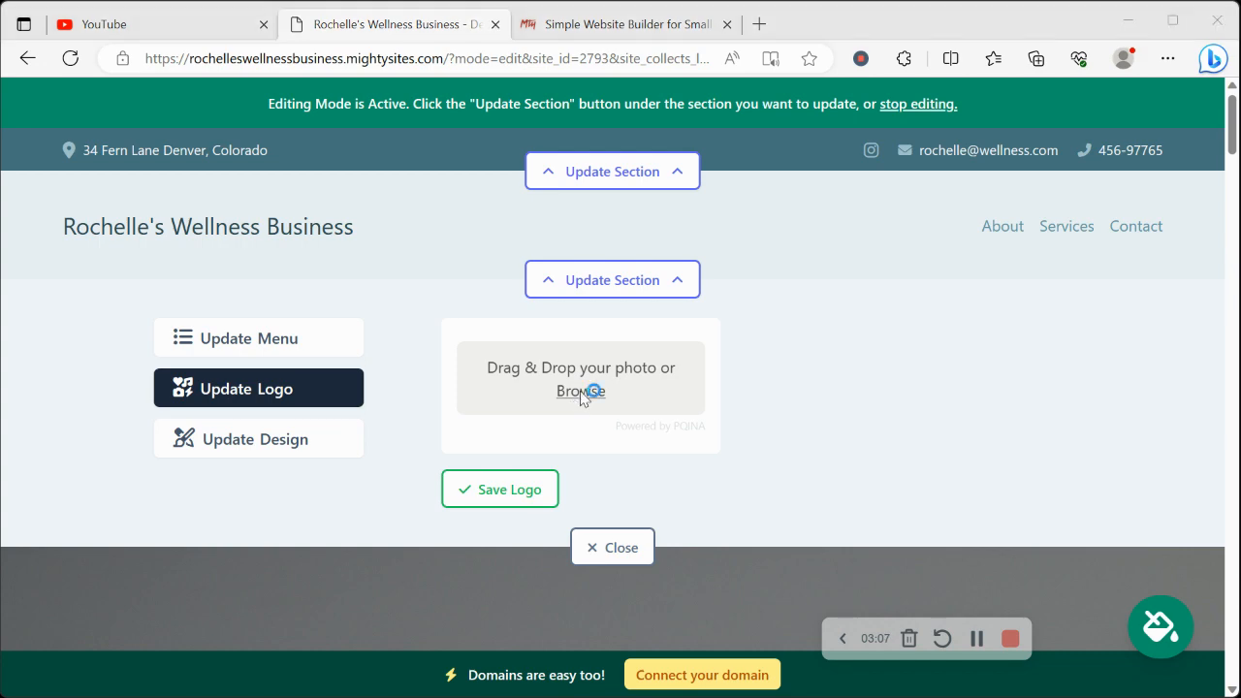
click(80, 310)
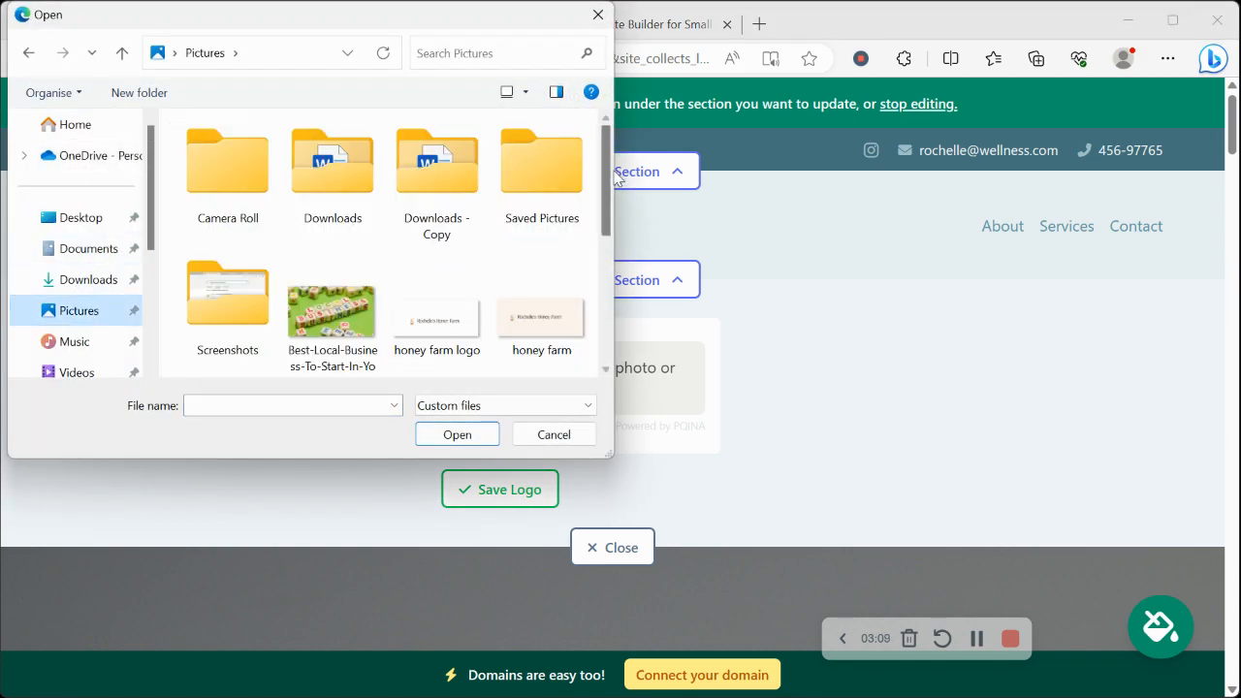
scroll(615, 322, down, 5)
double_click(345, 164)
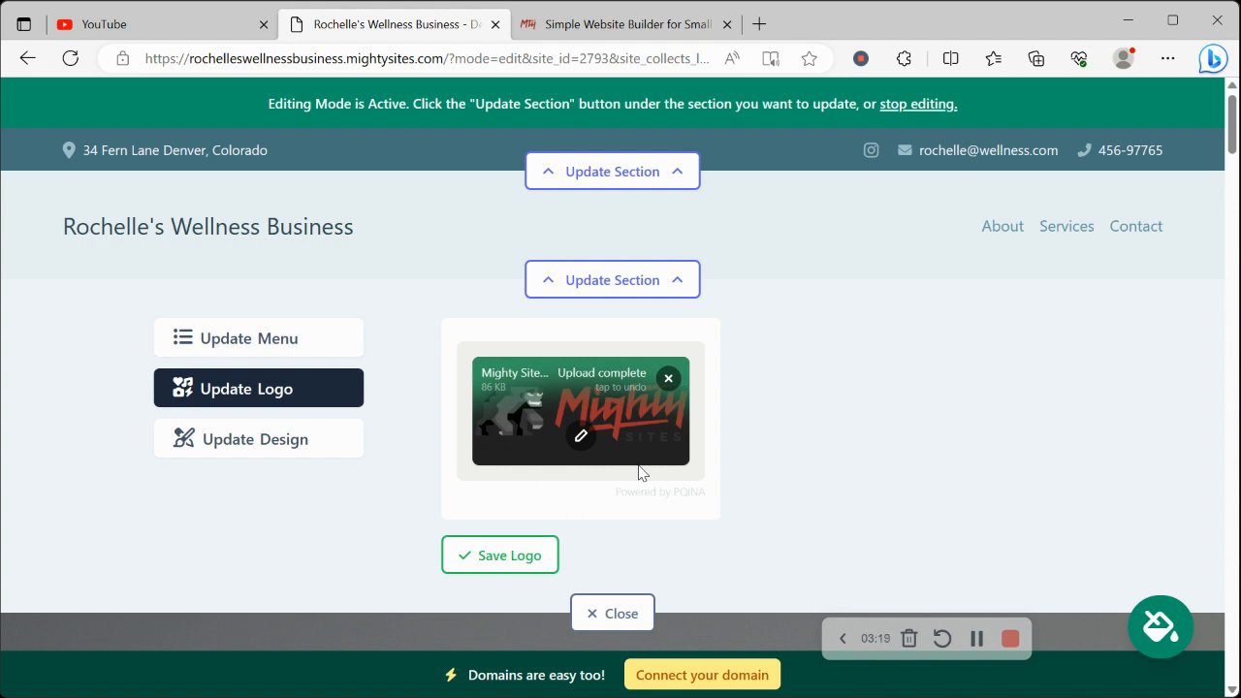
click(491, 572)
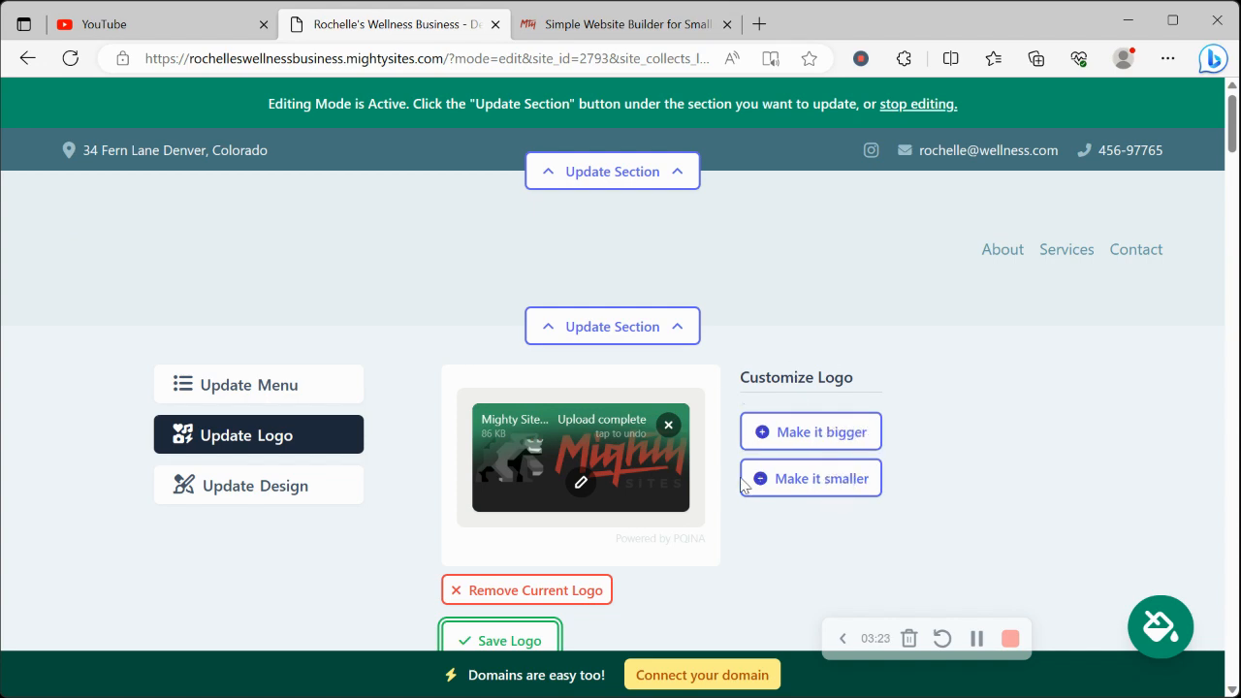
scroll(773, 459, down, 1)
scroll(772, 459, down, 3)
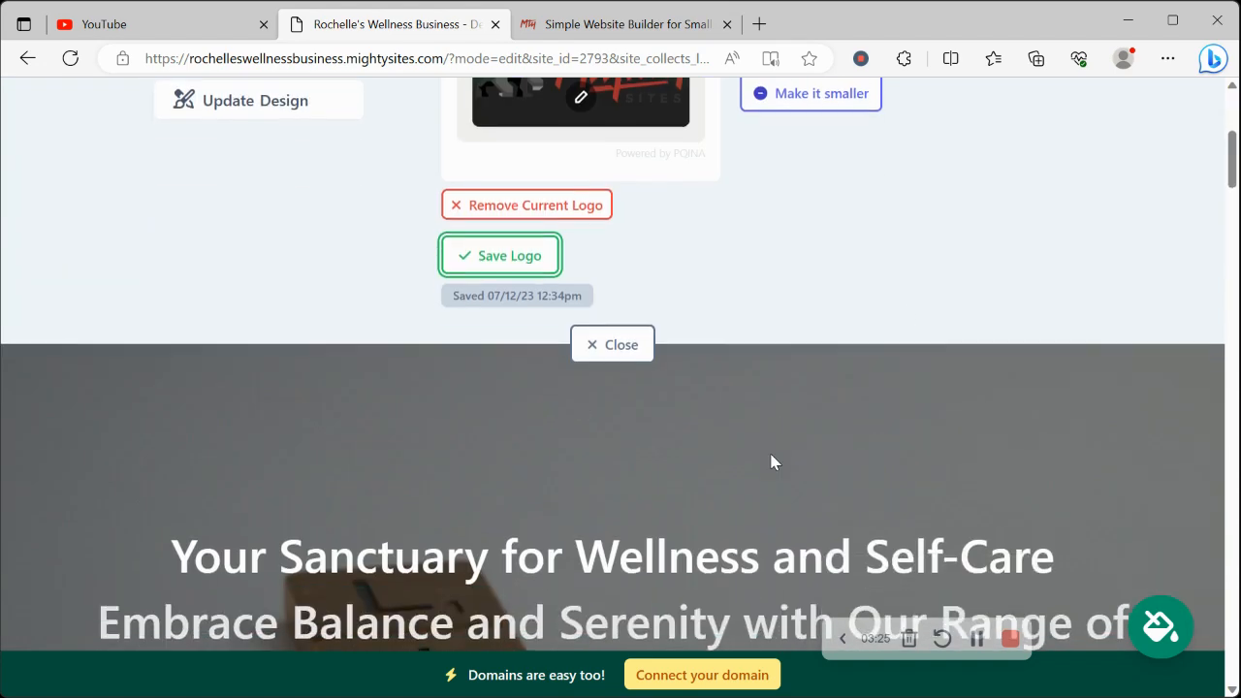
click(623, 349)
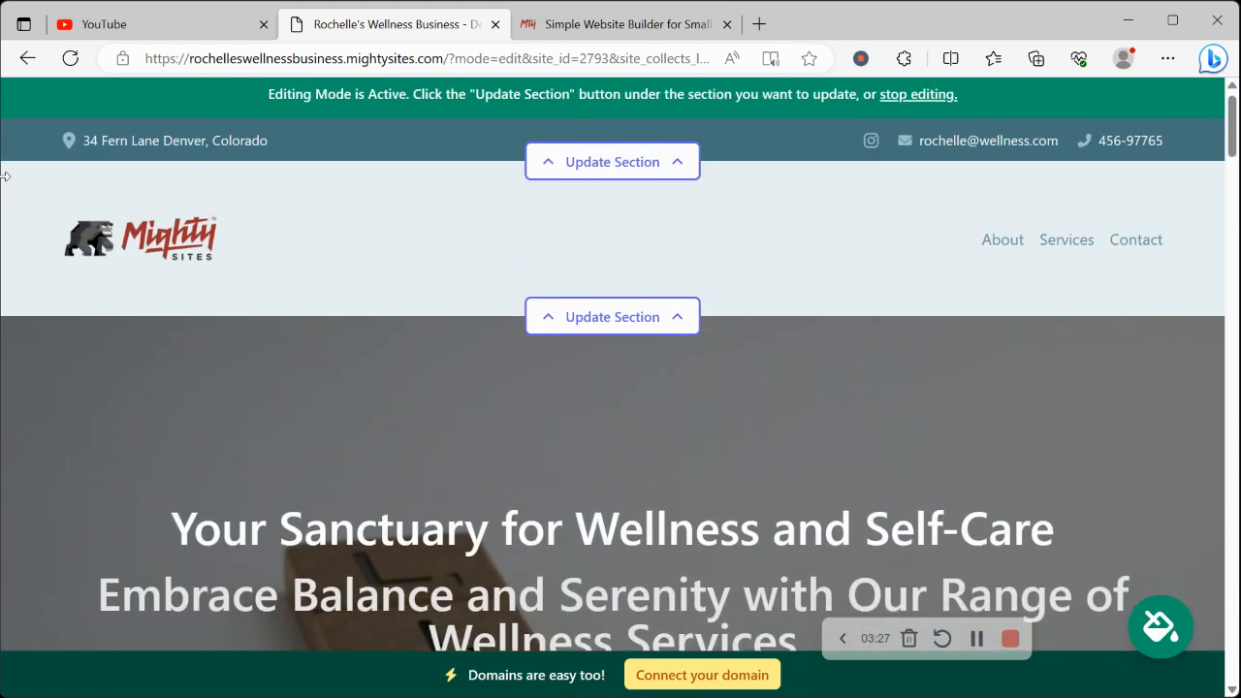
Browse the available website themes and apply the dark green and mint color theme
scroll(5, 175, down, 8)
scroll(540, 537, down, 1)
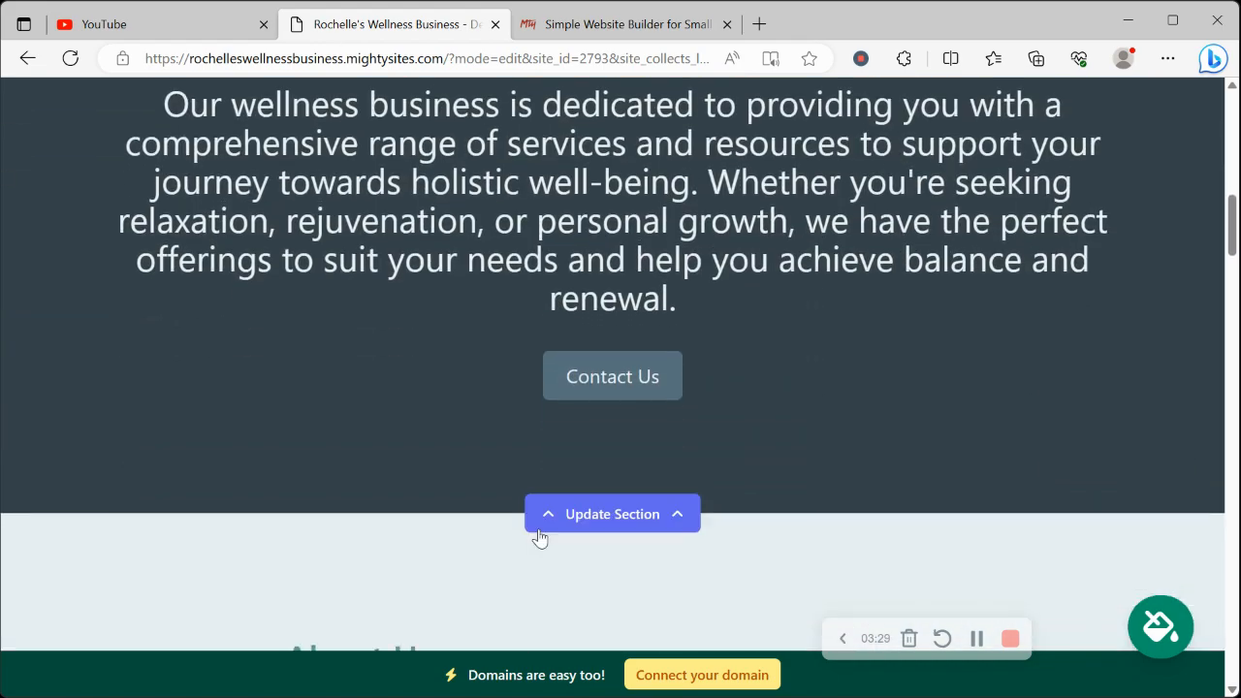
scroll(769, 405, down, 3)
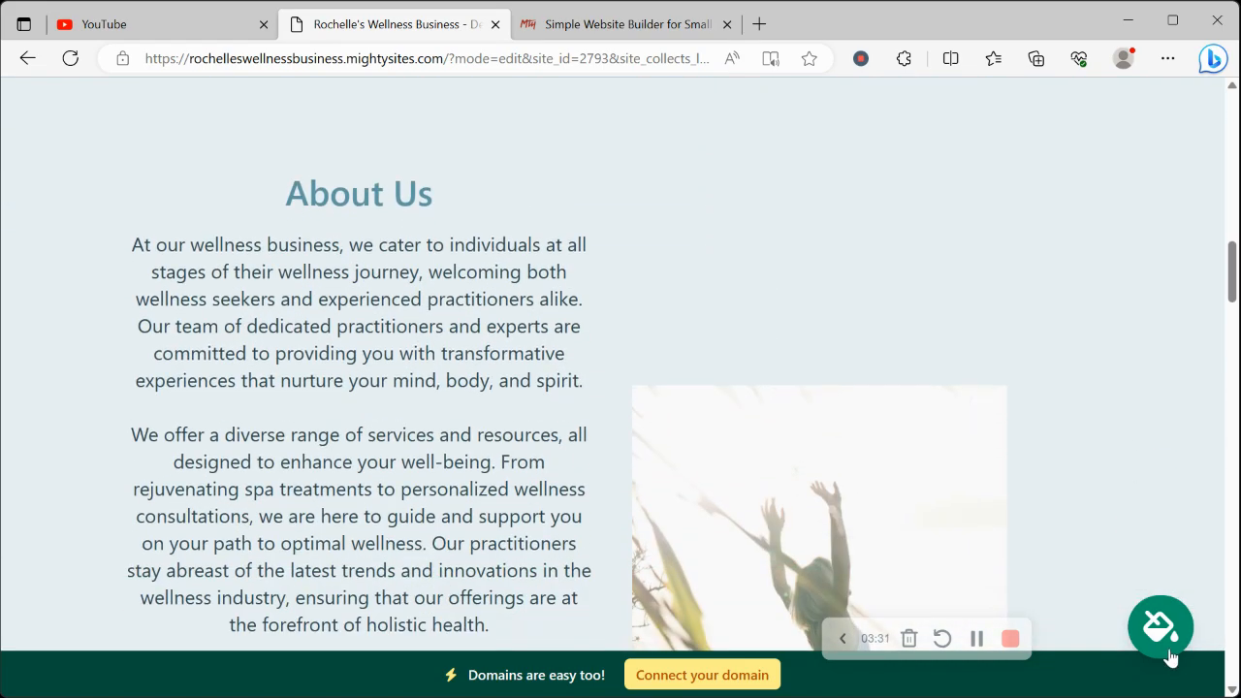
click(1173, 647)
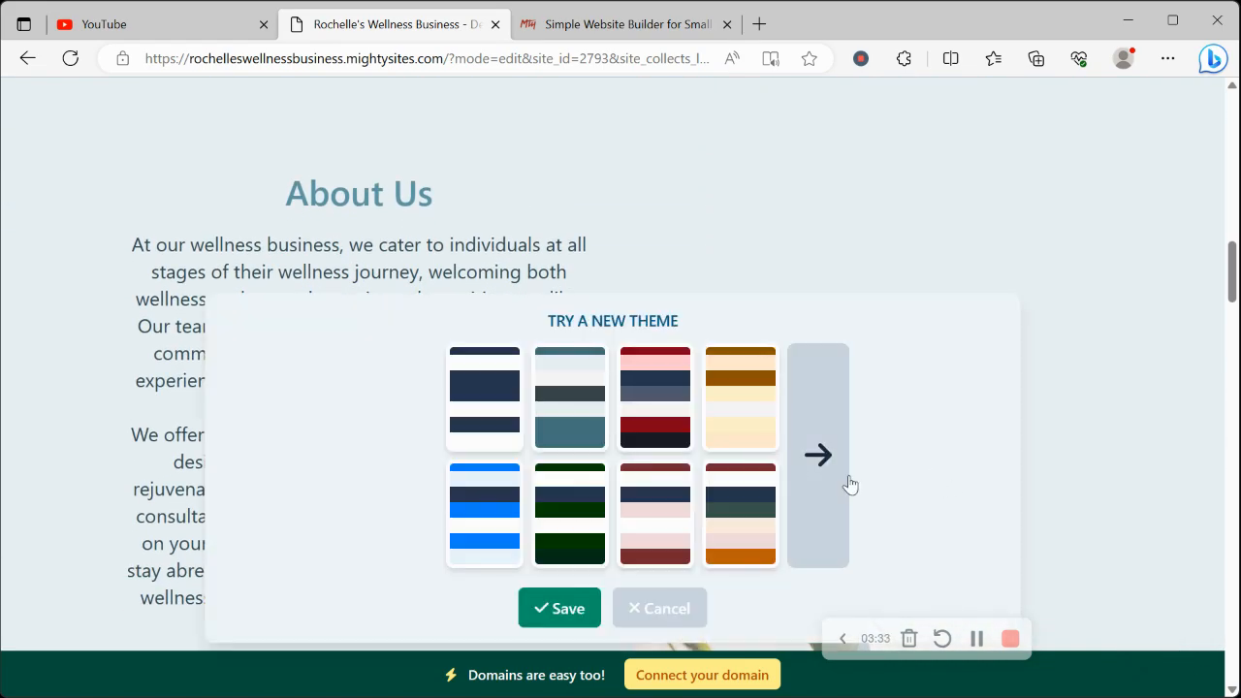
click(810, 470)
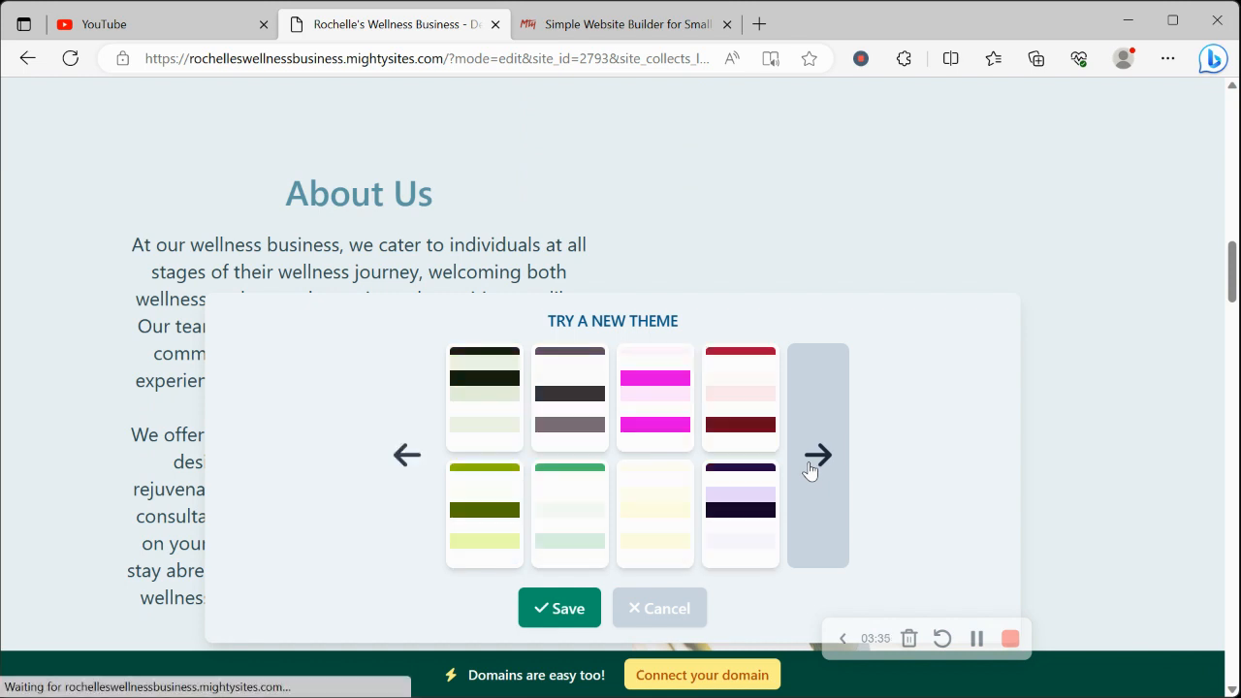
click(811, 470)
click(811, 471)
click(811, 470)
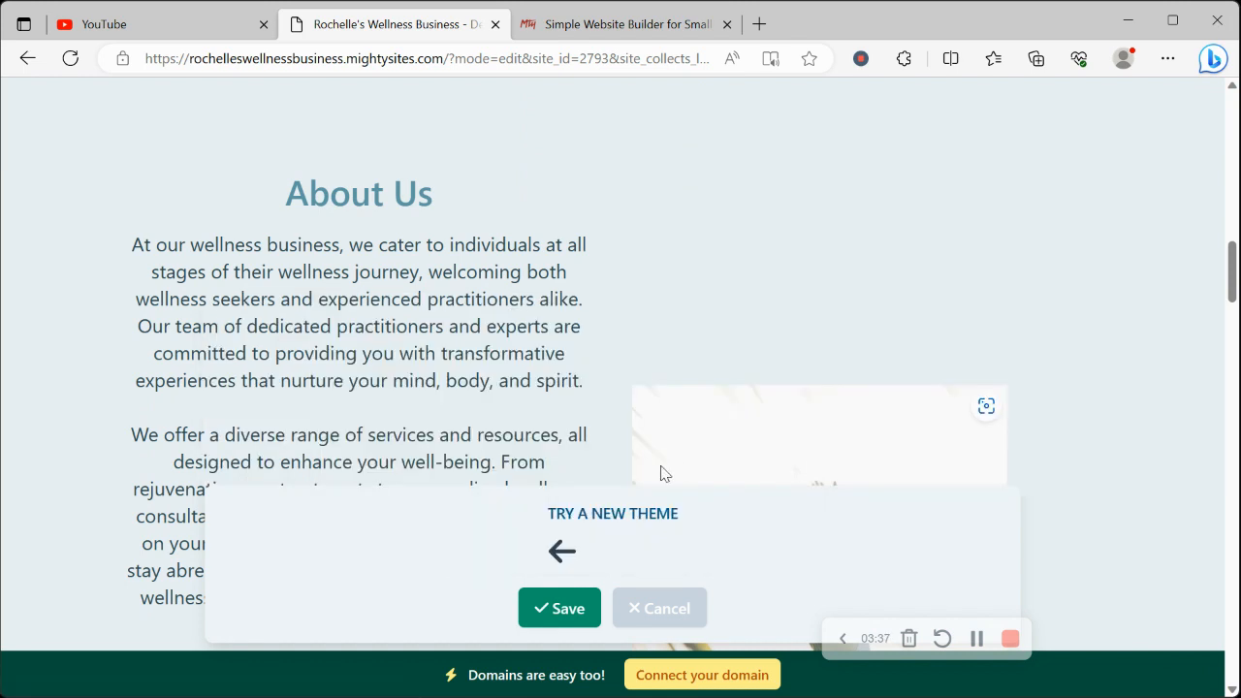
click(545, 570)
click(545, 562)
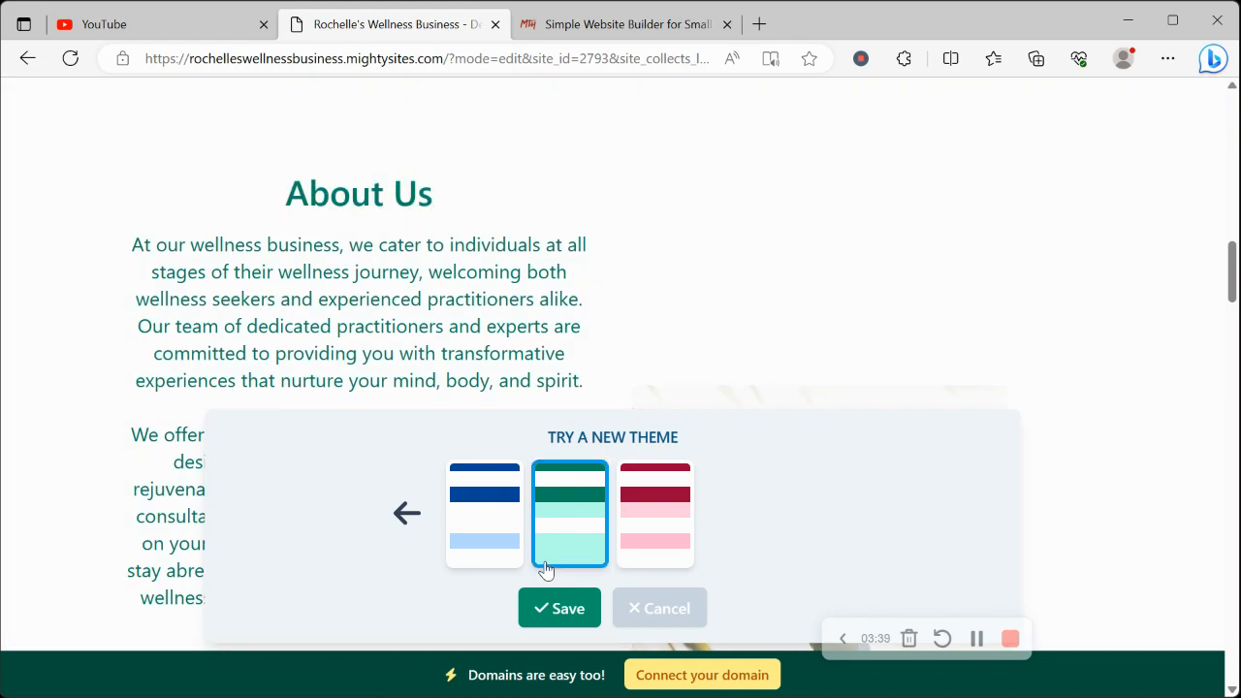
Search the photo library for "Wellness" from the hero section's image settings, browse the photos and return to the upload options
scroll(406, 308, up, 10)
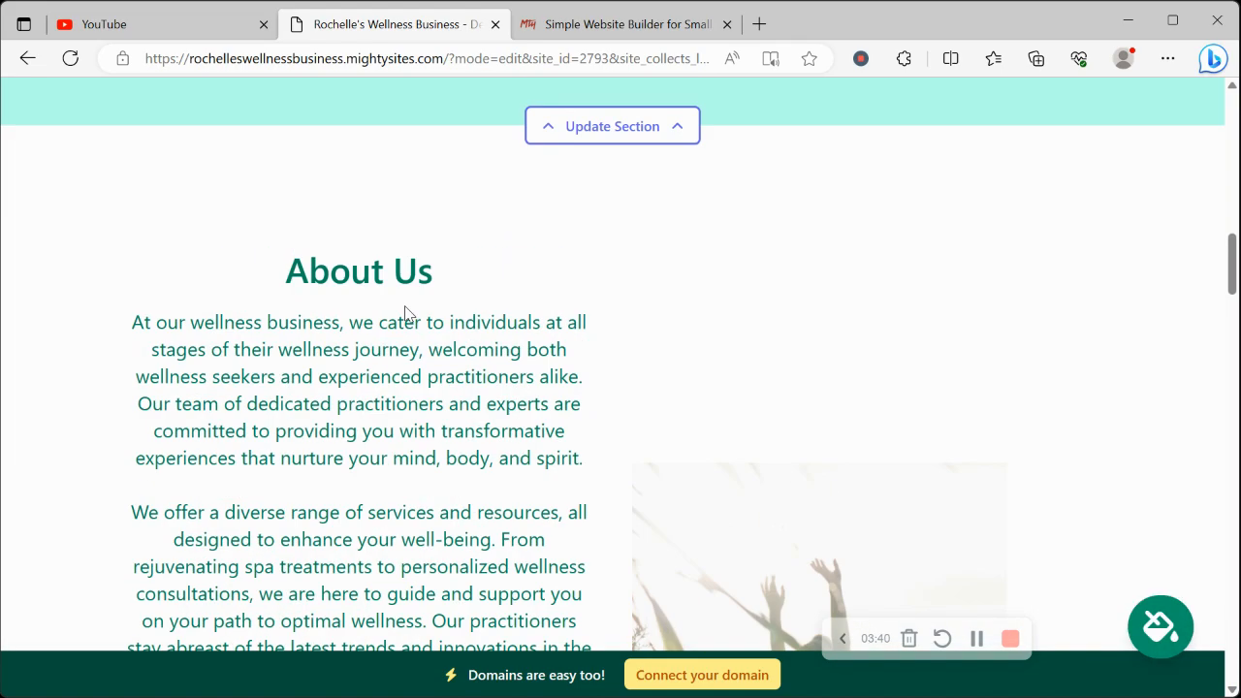
scroll(406, 313, down, 5)
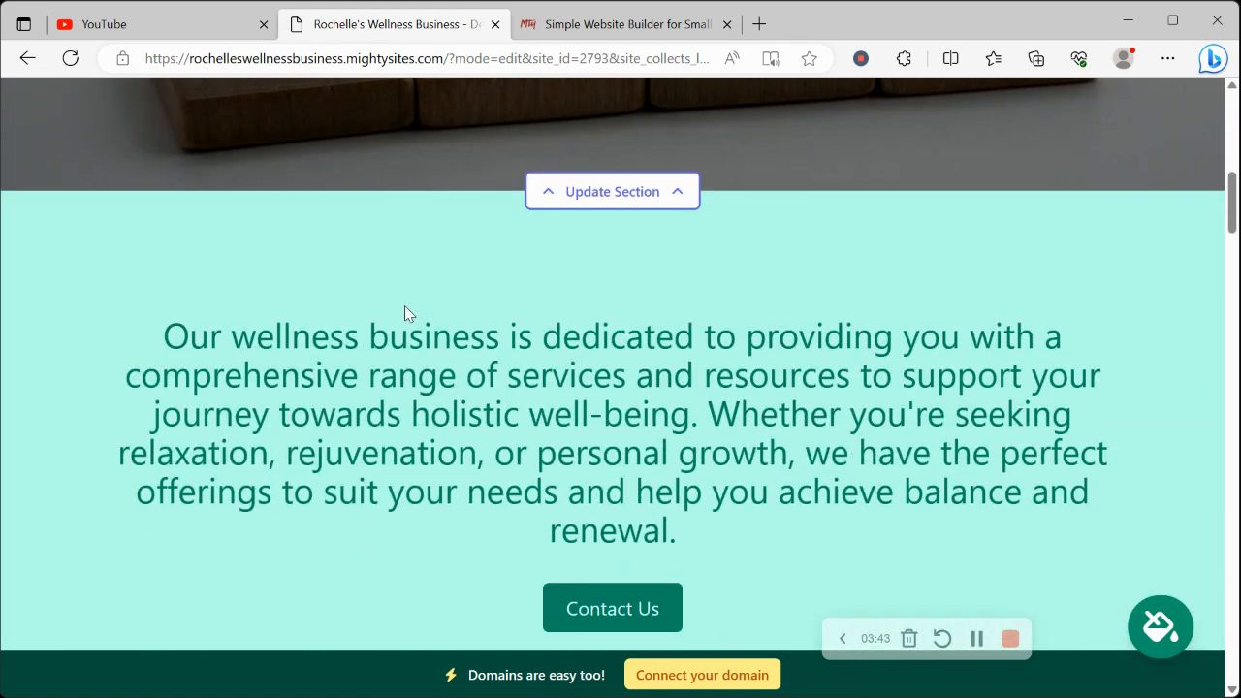
click(602, 203)
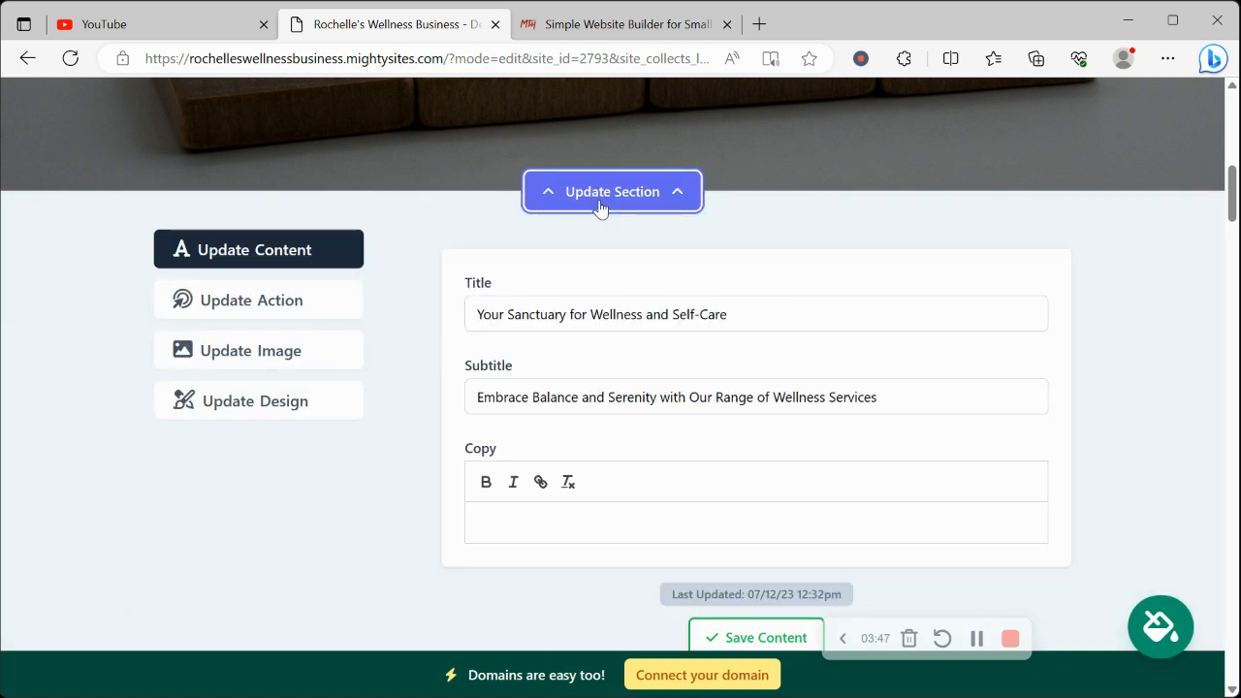
click(287, 349)
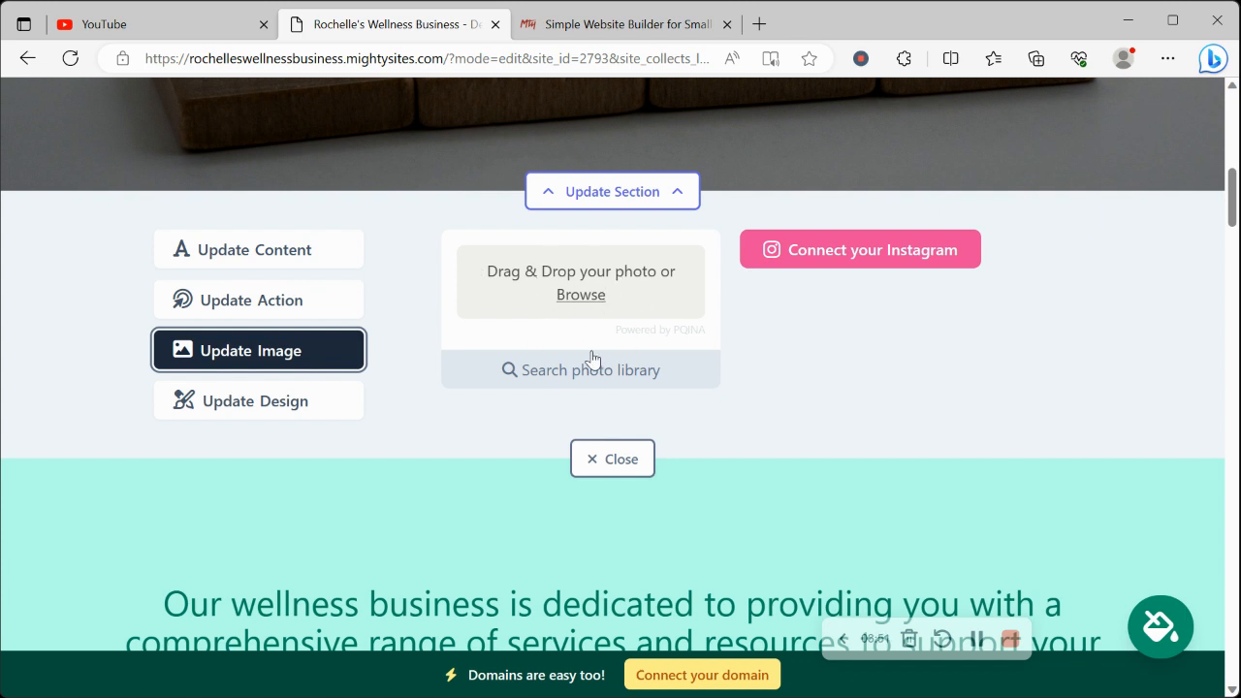
click(624, 374)
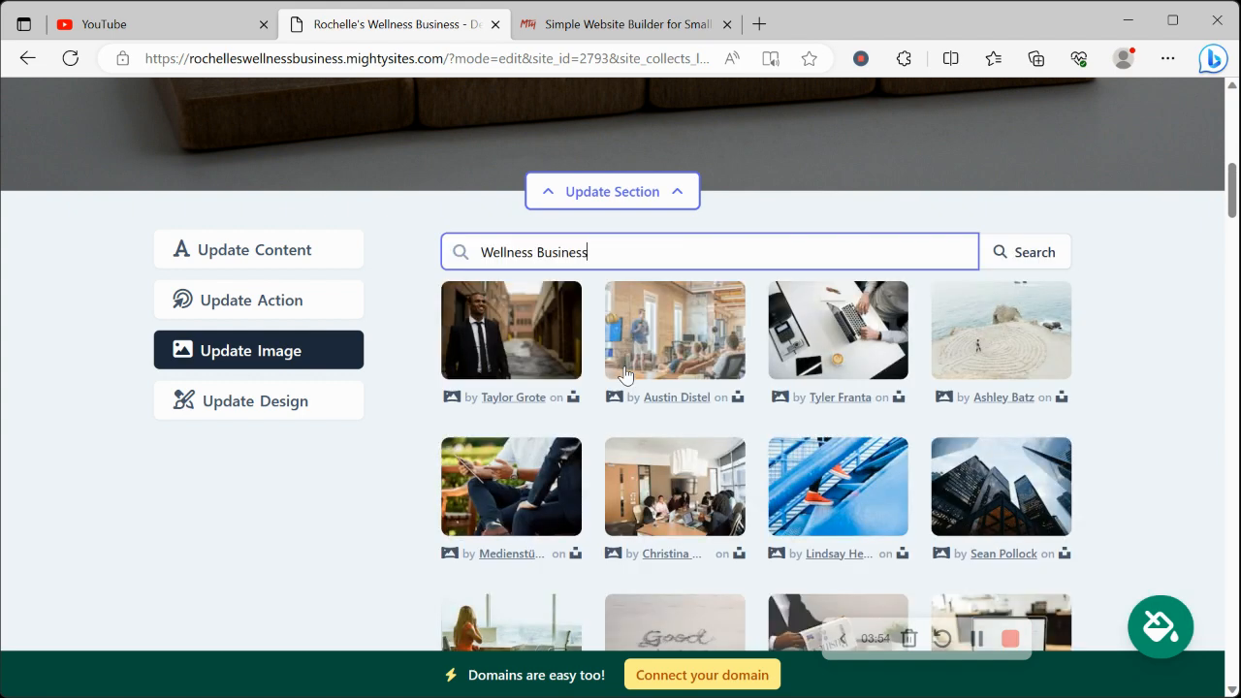
drag(528, 252, 726, 235)
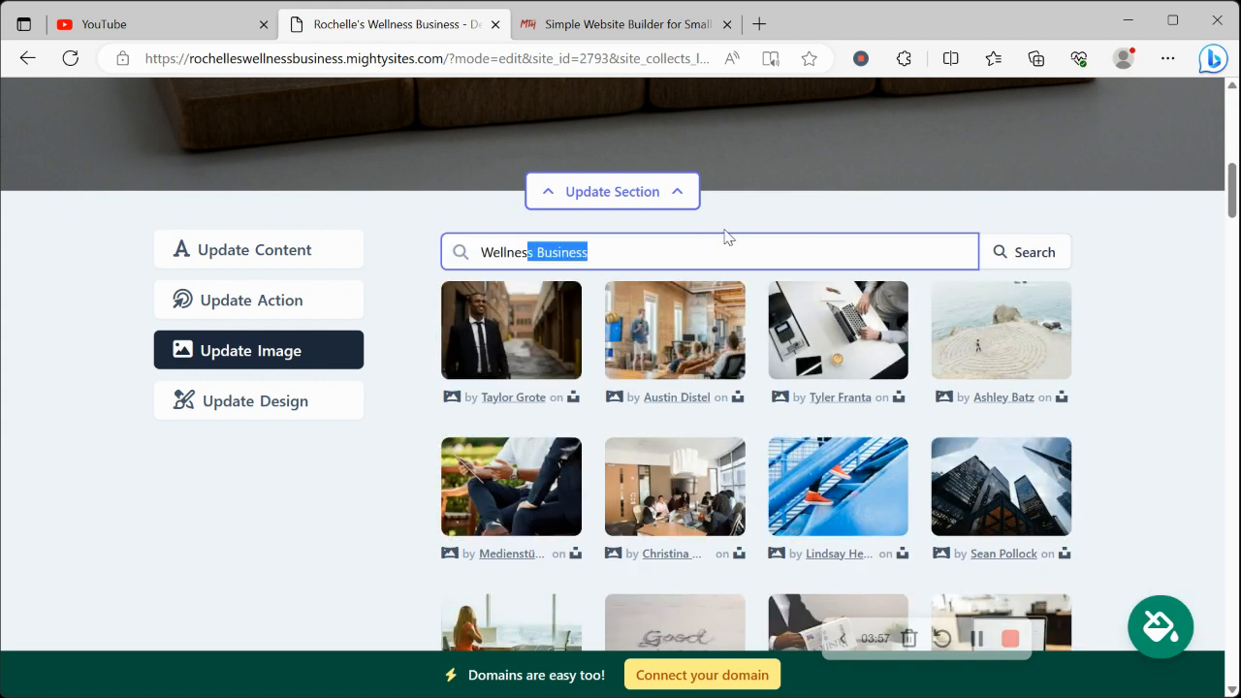
key(BackSpace)
click(1032, 254)
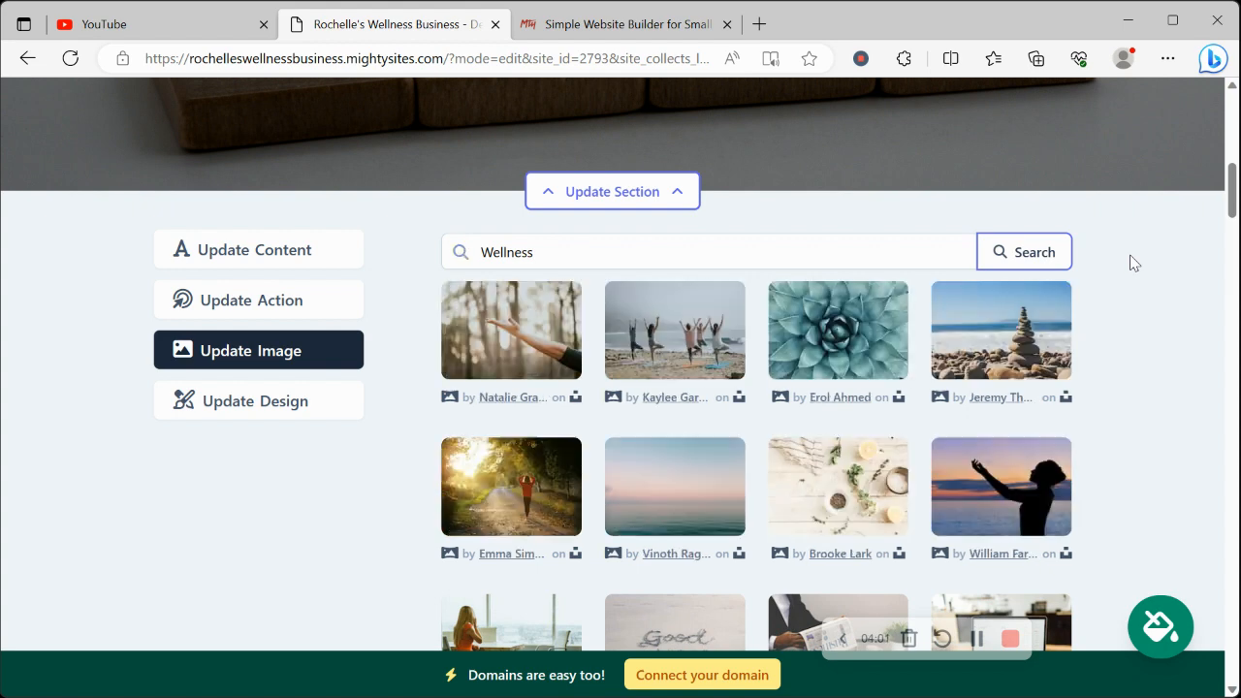
scroll(1132, 263, down, 2)
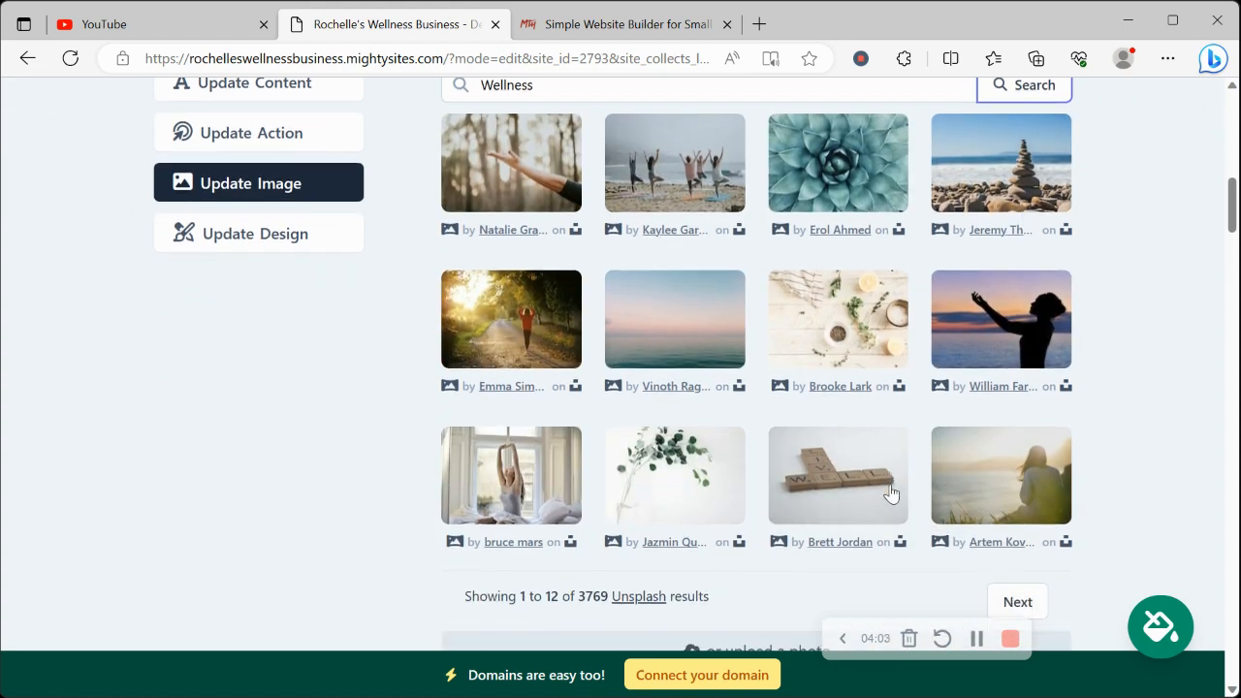
scroll(891, 497, down, 3)
click(757, 497)
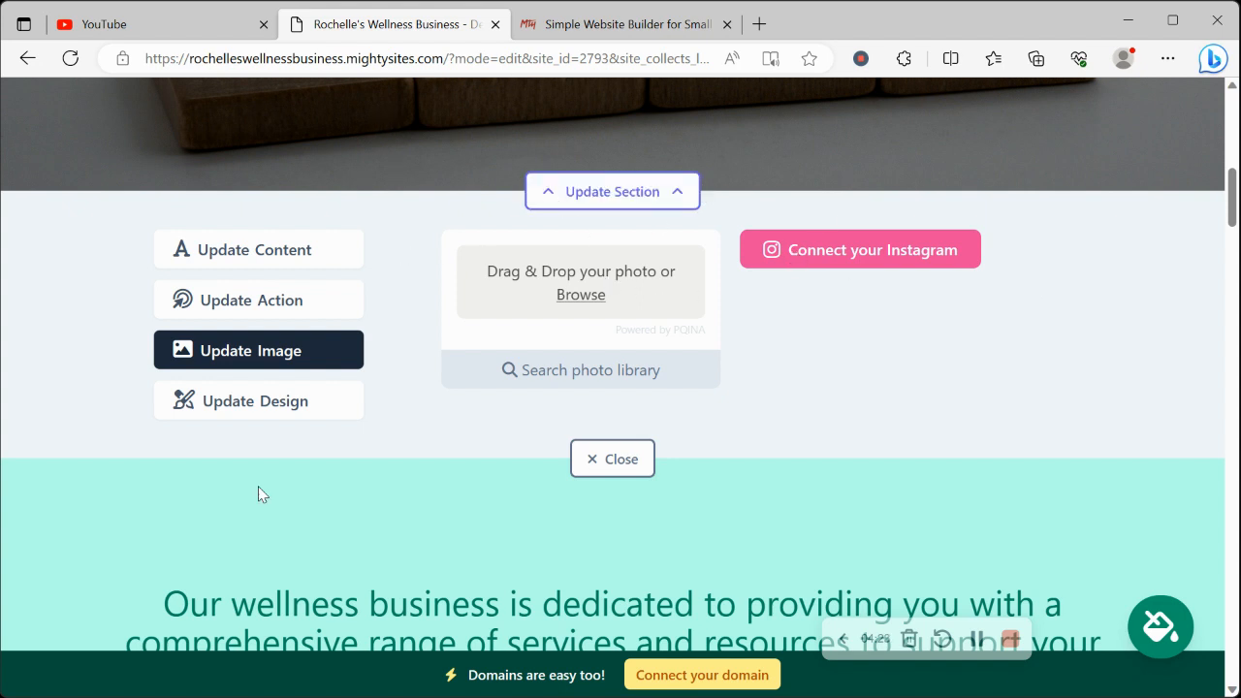
Check the hero section's action button text and its link destination options, leaving the link selection without changes
click(287, 316)
scroll(629, 301, up, 3)
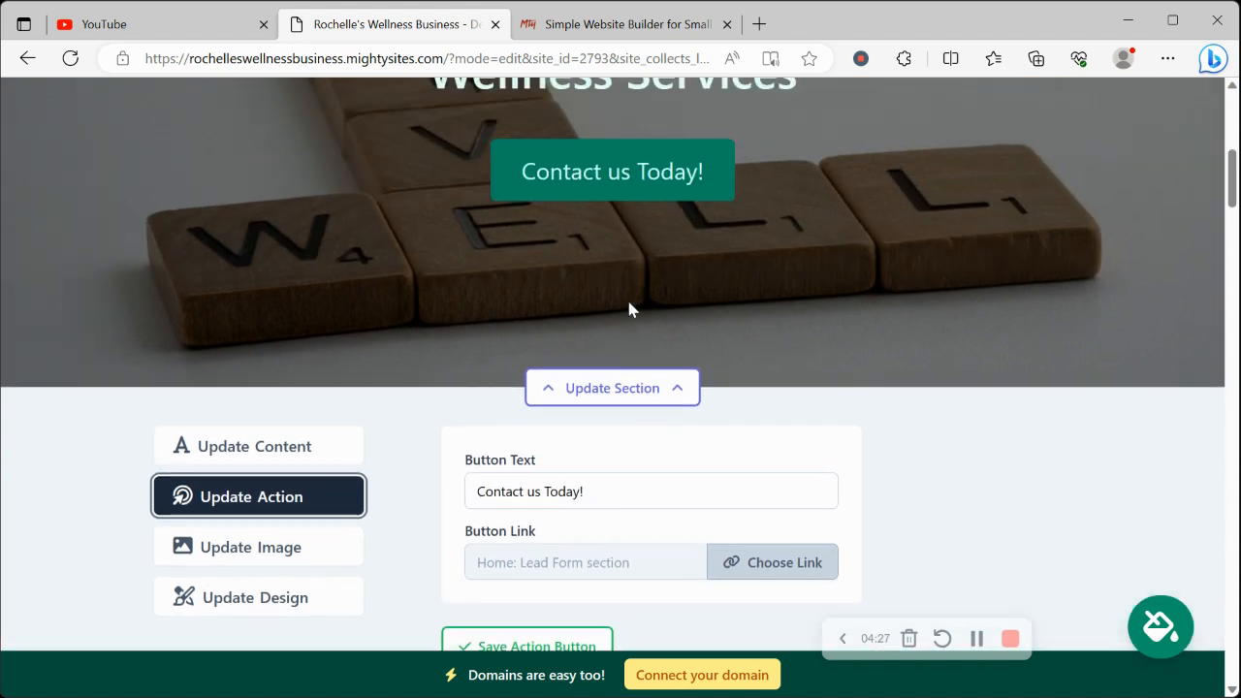
scroll(604, 232, down, 3)
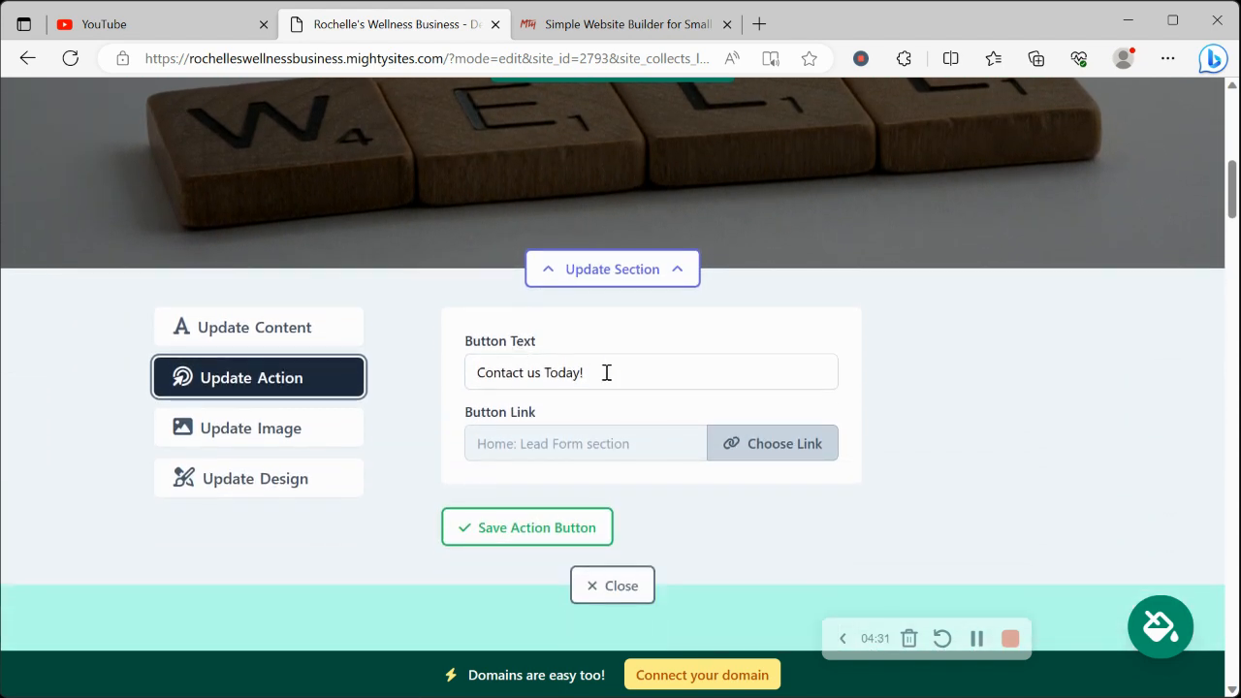
drag(606, 371, 379, 374)
click(415, 412)
scroll(415, 412, up, 1)
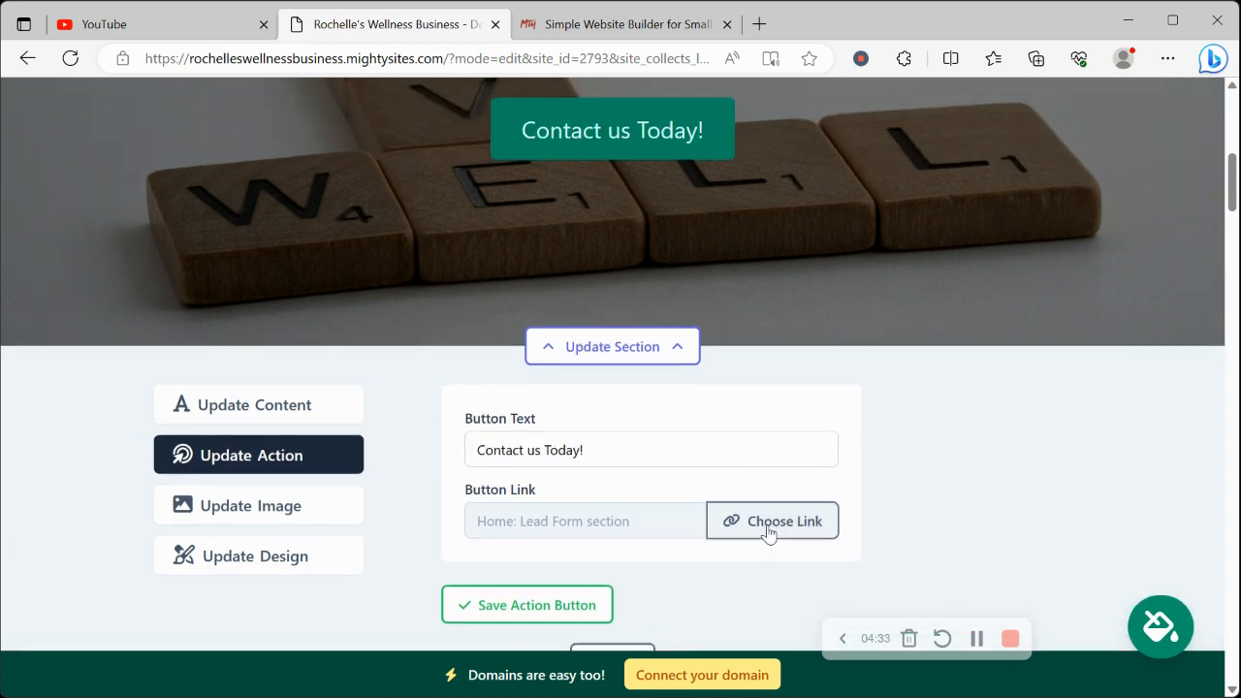
click(767, 523)
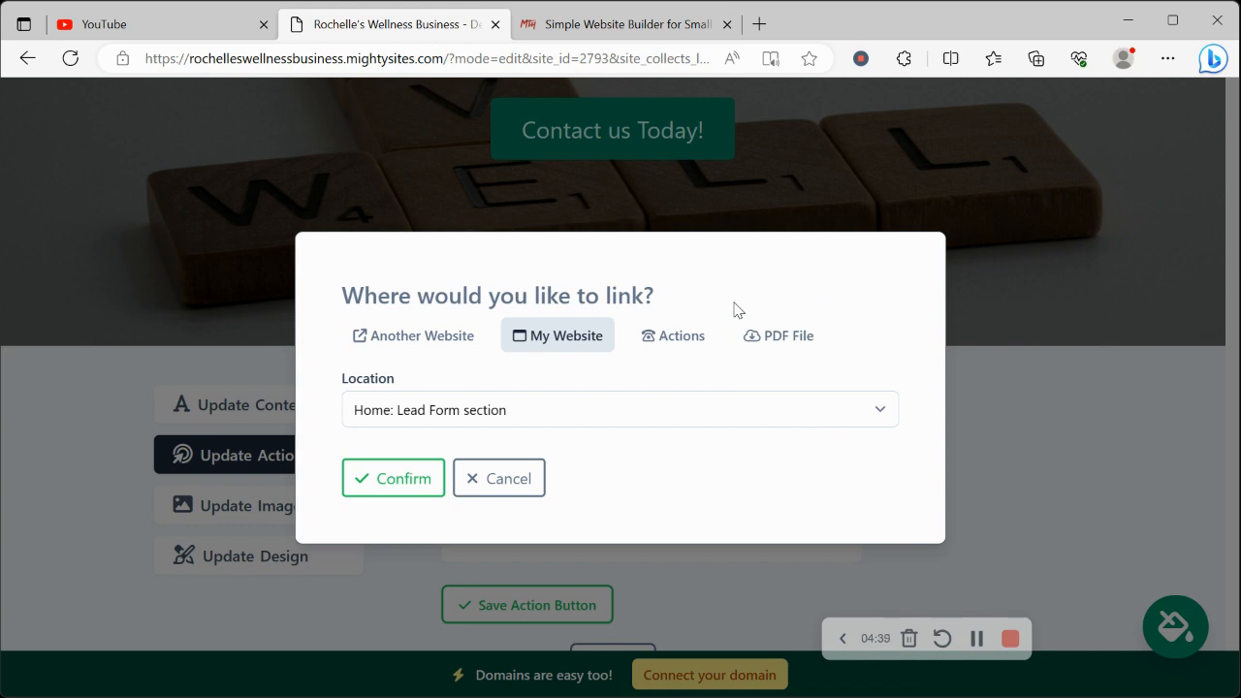
click(526, 479)
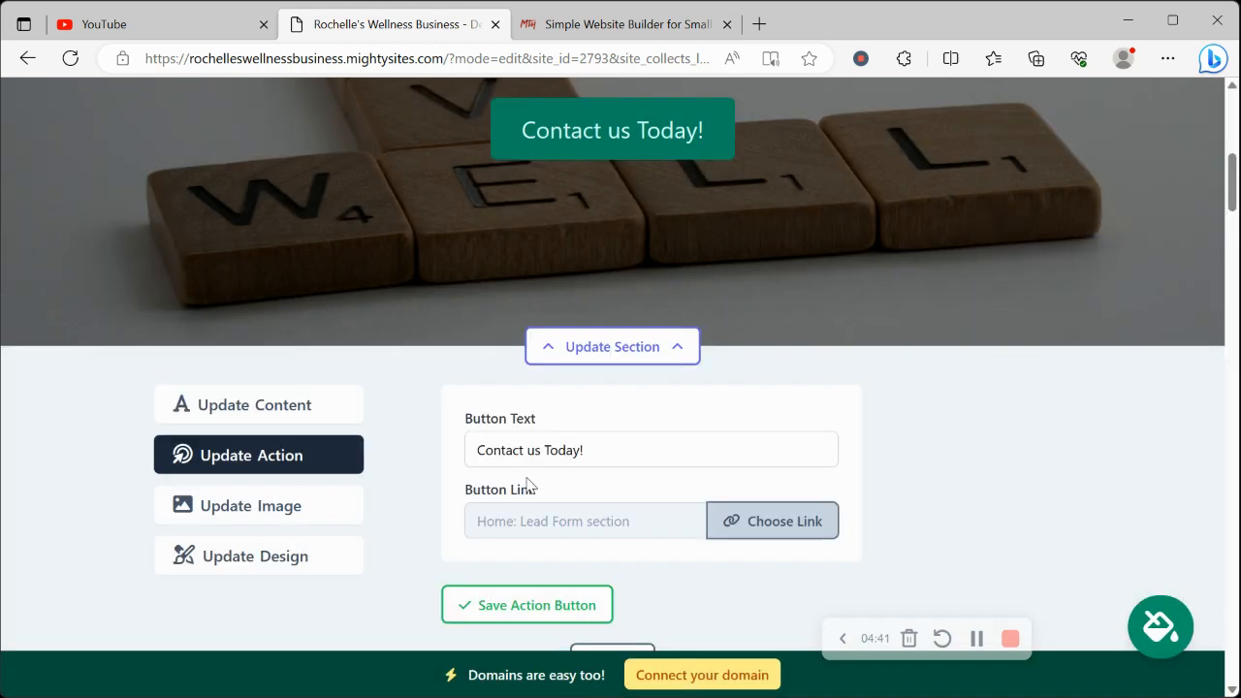
Review the hero section's title, subtitle and copy fields and compare them with the banner text on the page
click(308, 415)
scroll(307, 417, down, 3)
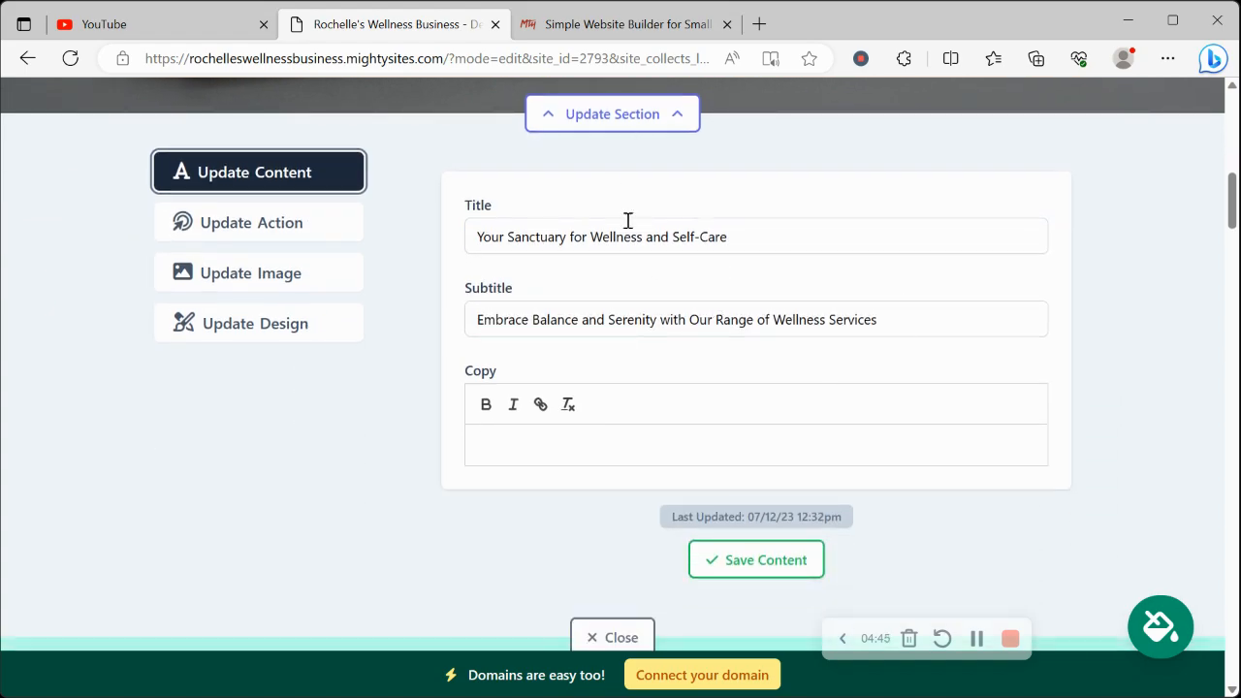
scroll(676, 466, up, 6)
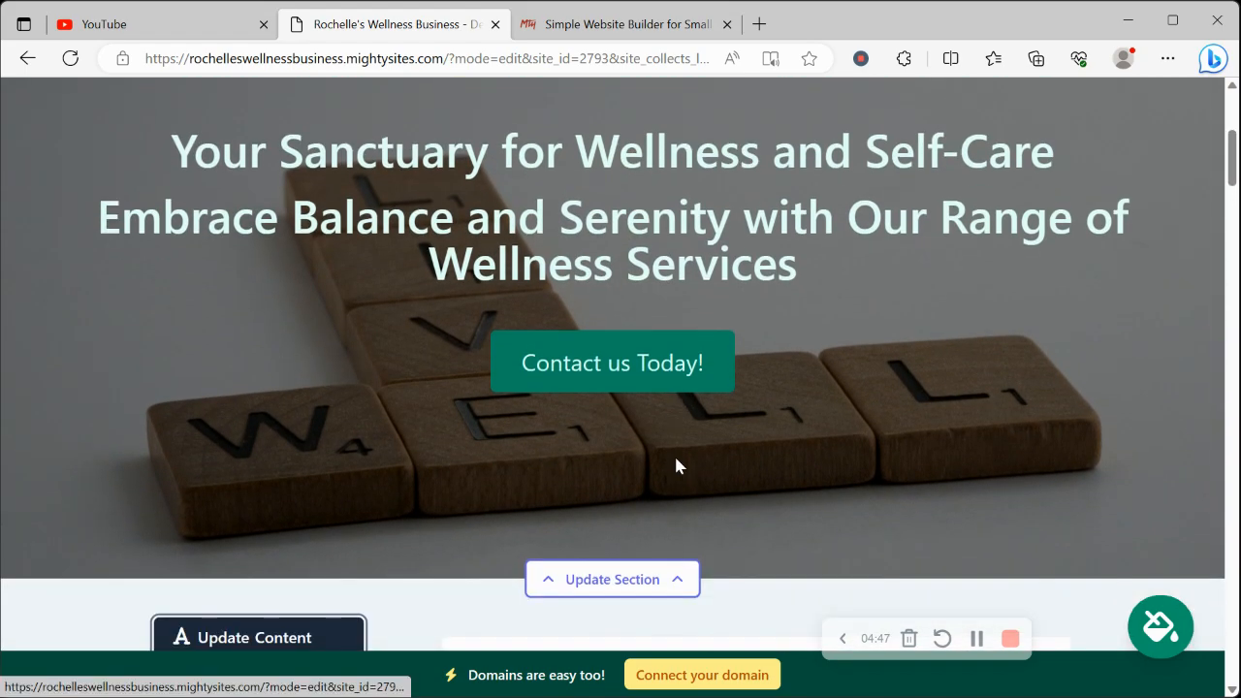
scroll(676, 467, down, 10)
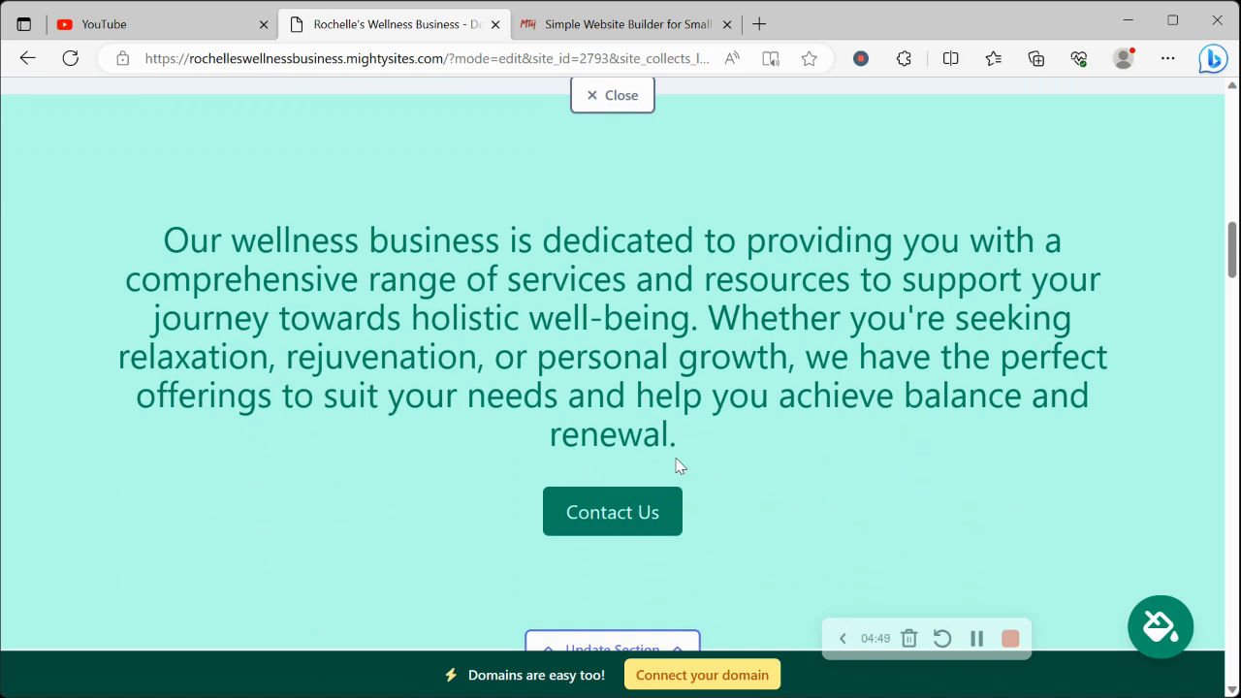
Review the generated page content from the introductory paragraph through About Us, the services section, the Get In Touch form and the footer
drag(175, 252, 763, 434)
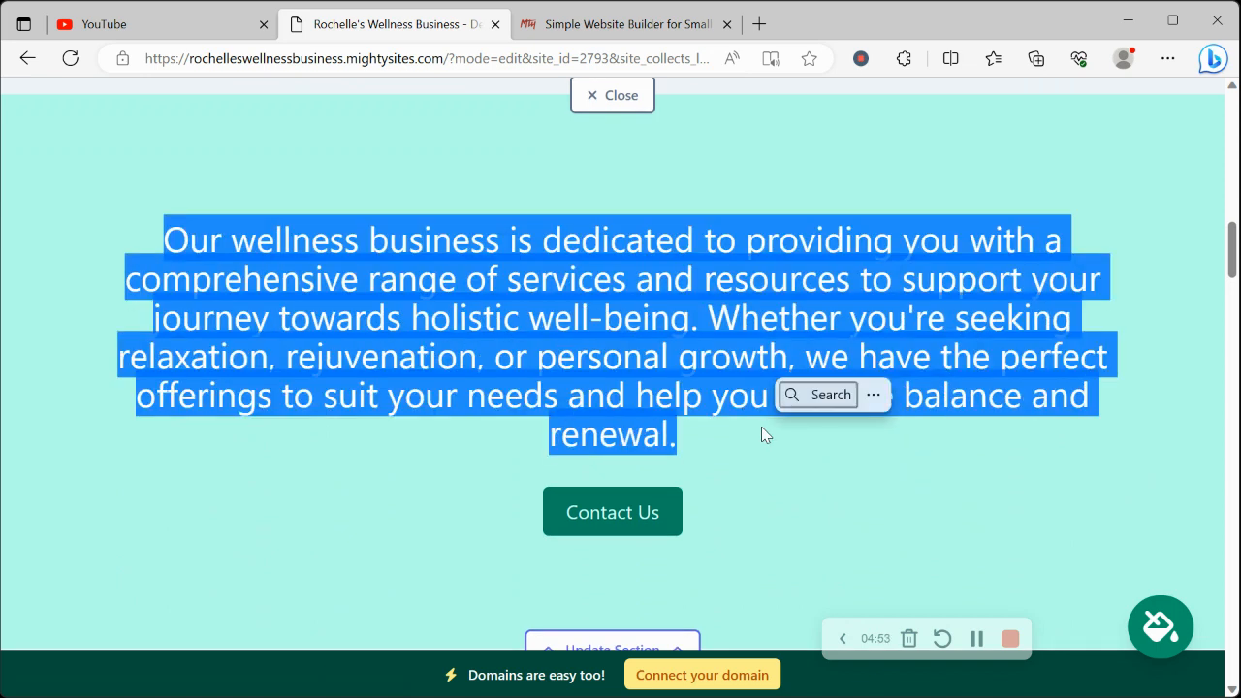
click(352, 435)
scroll(352, 435, down, 2)
scroll(350, 436, down, 11)
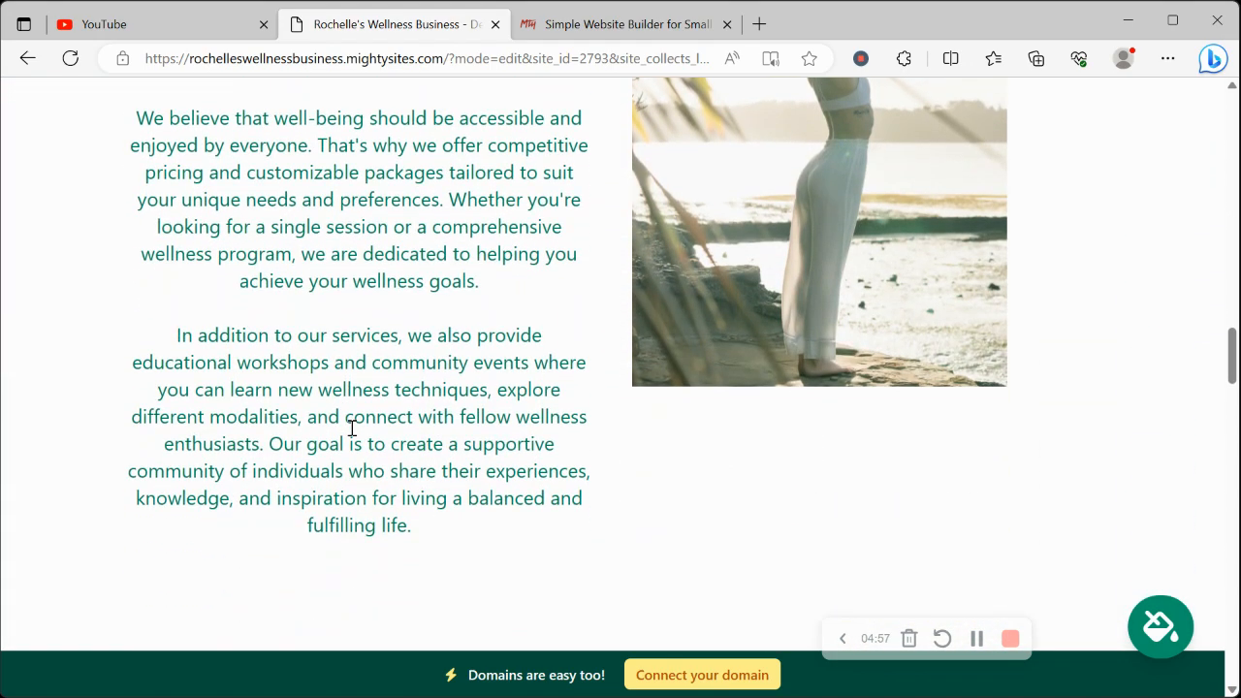
scroll(352, 430, down, 8)
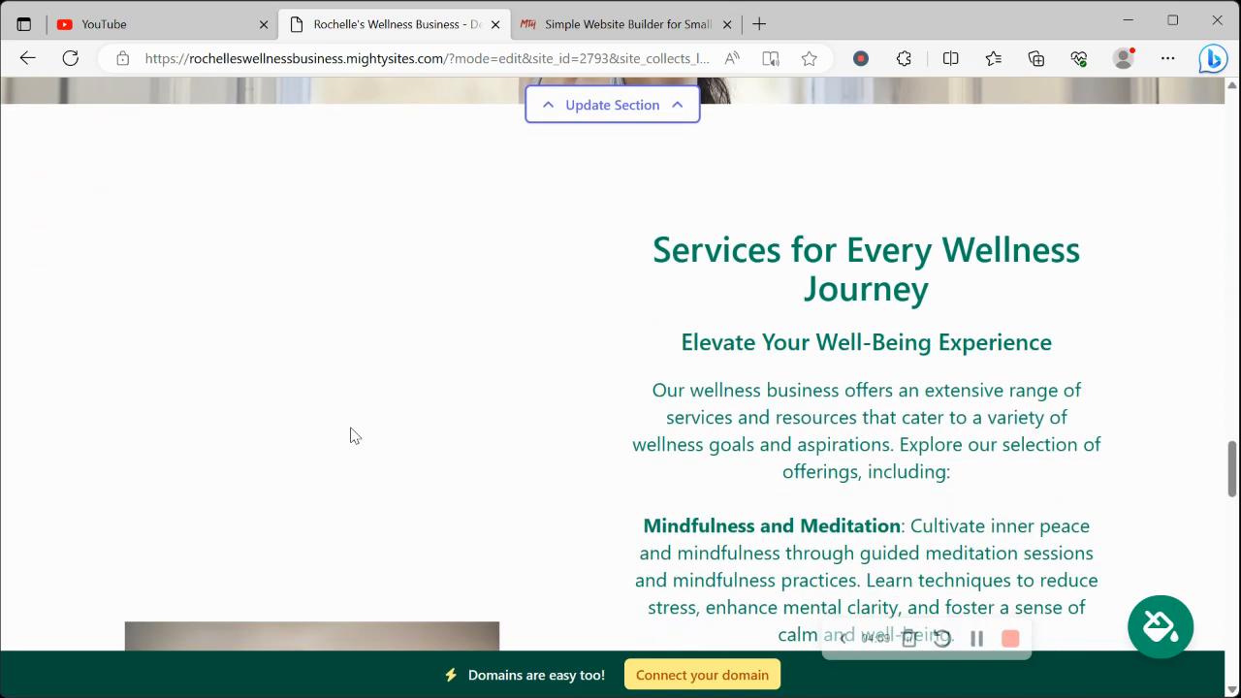
scroll(352, 435, down, 8)
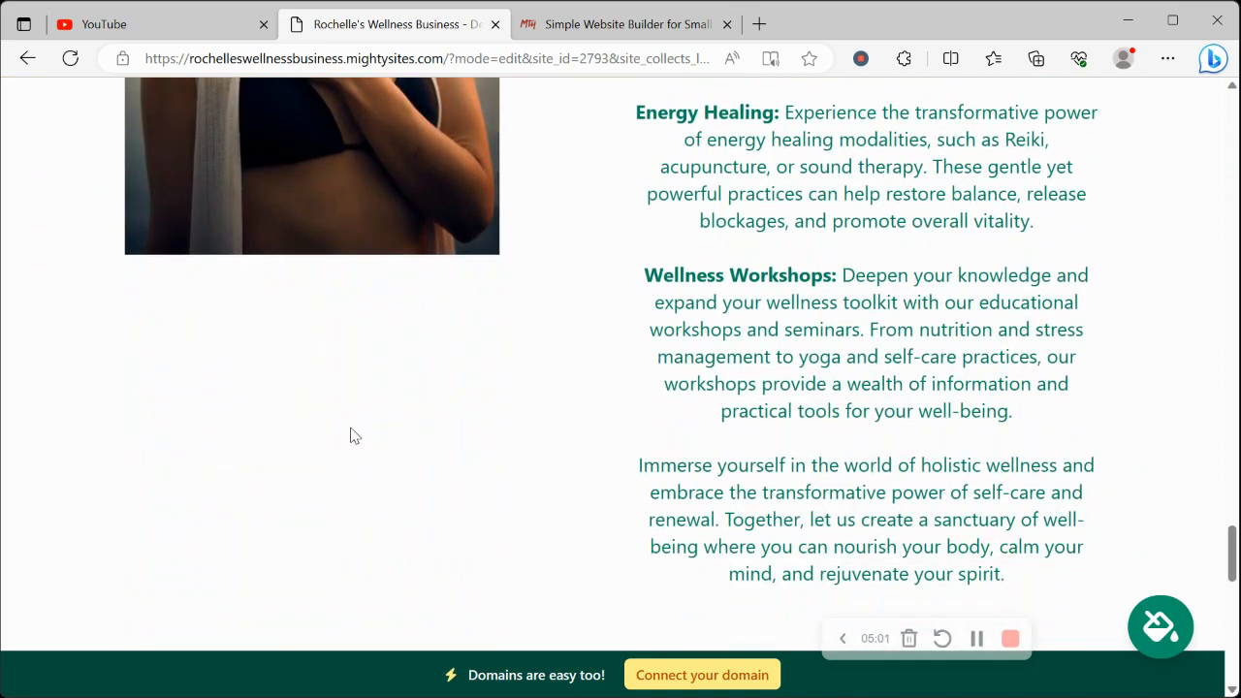
scroll(352, 435, down, 6)
scroll(415, 299, up, 2)
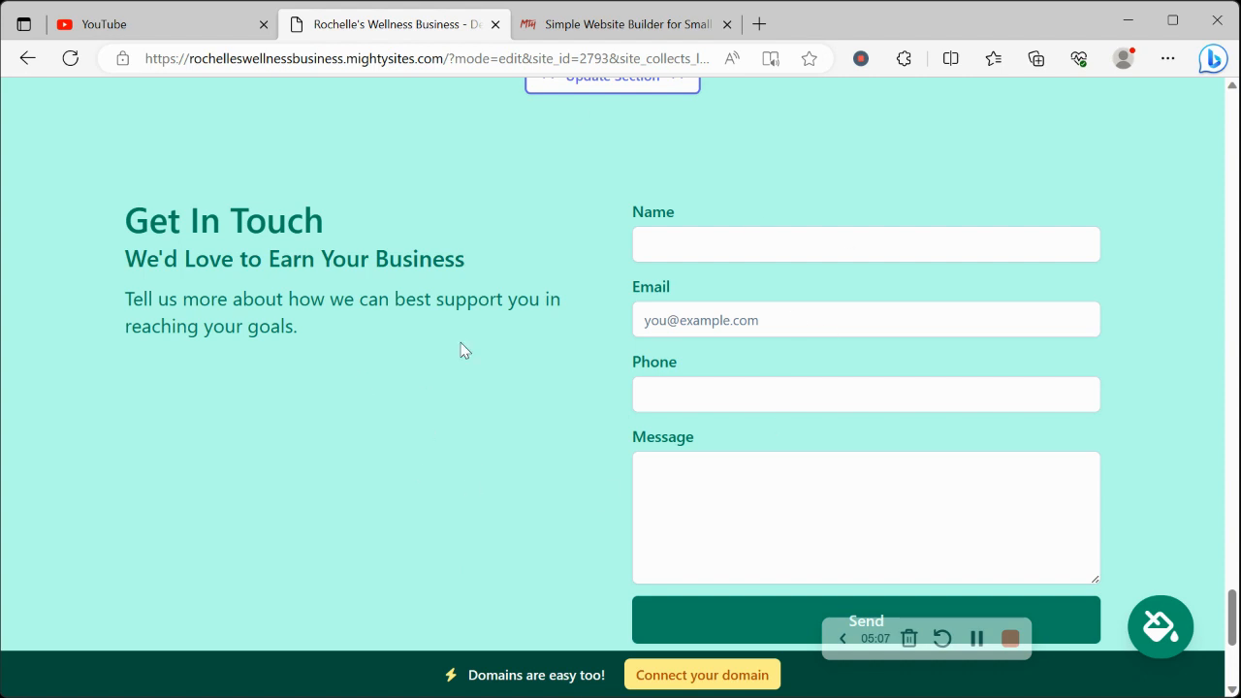
scroll(461, 350, down, 1)
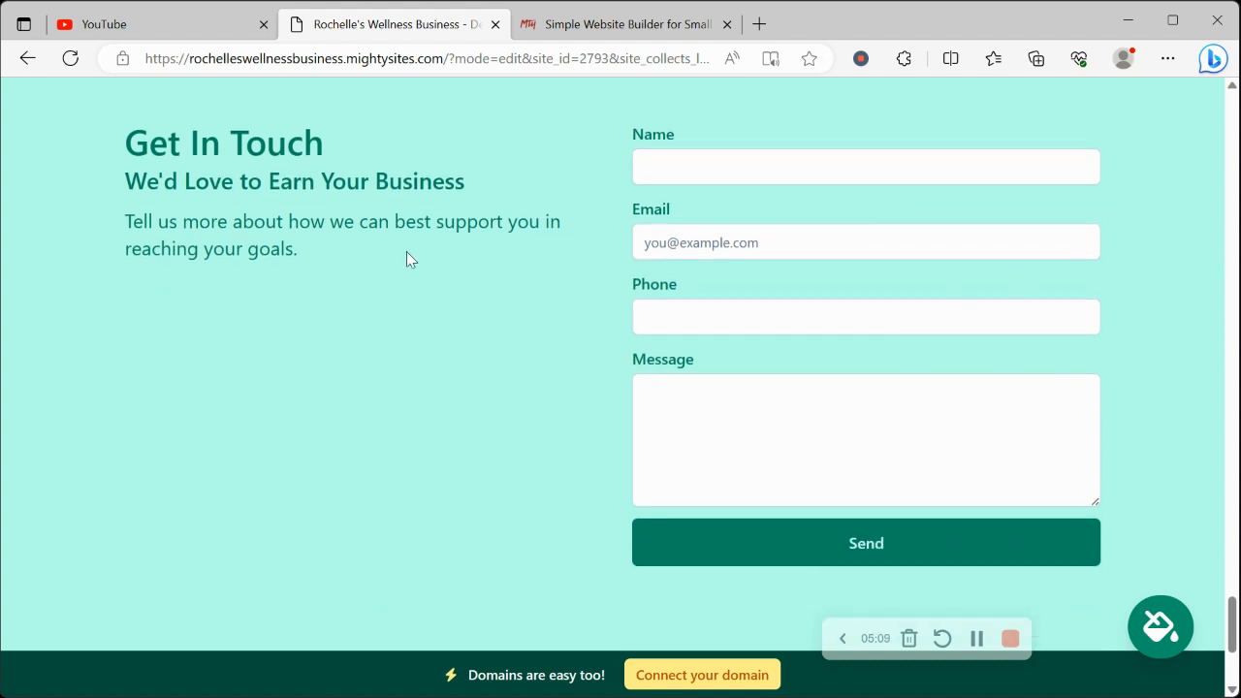
scroll(781, 269, up, 1)
scroll(776, 640, down, 3)
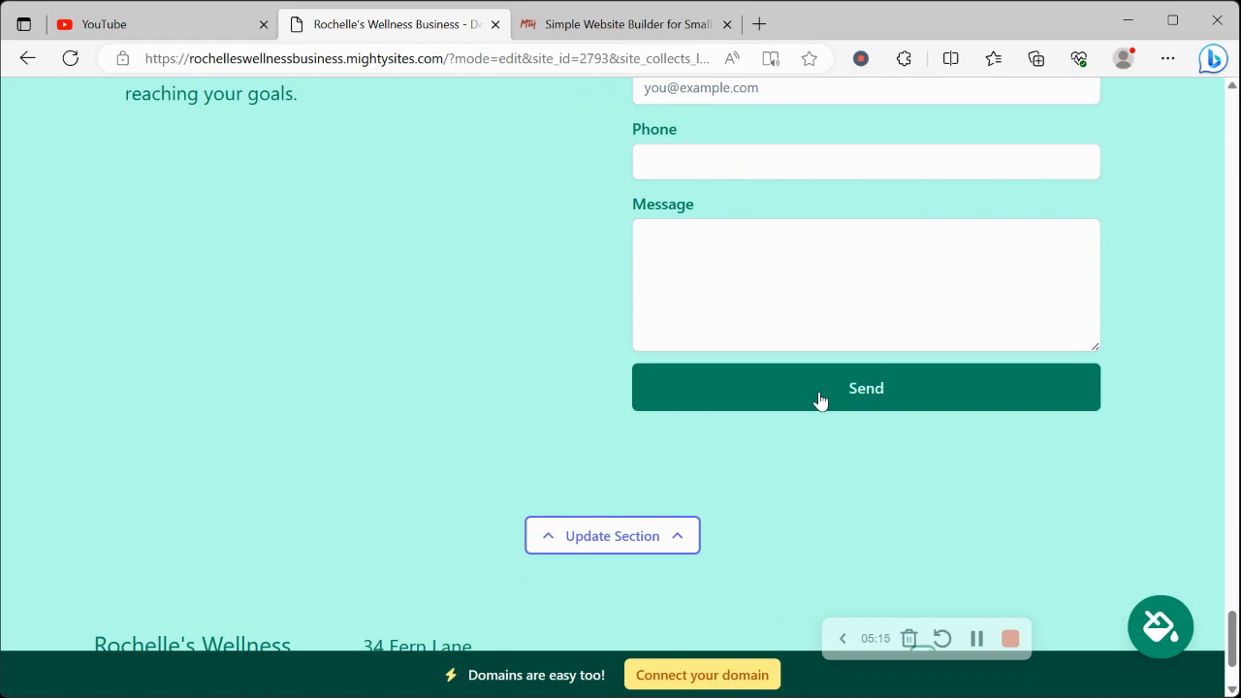
scroll(819, 399, down, 1)
scroll(819, 399, up, 15)
scroll(819, 393, up, 5)
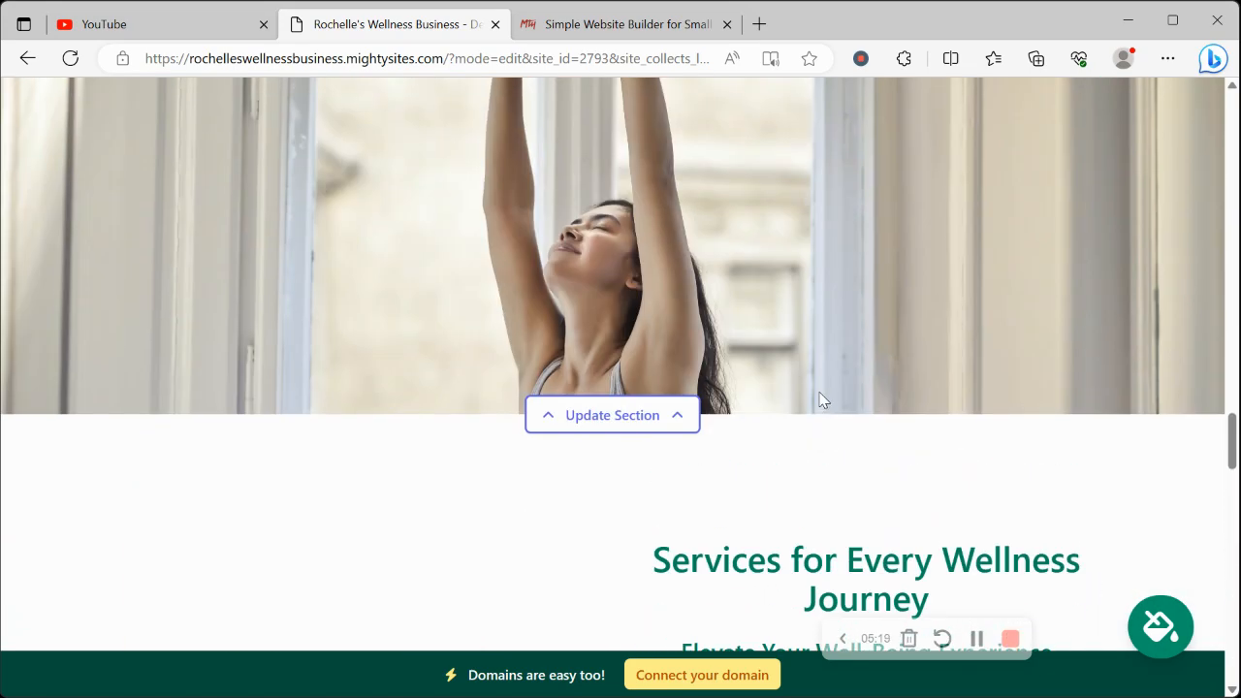
View the options for connecting a domain to the site and return to the website dashboard
click(694, 678)
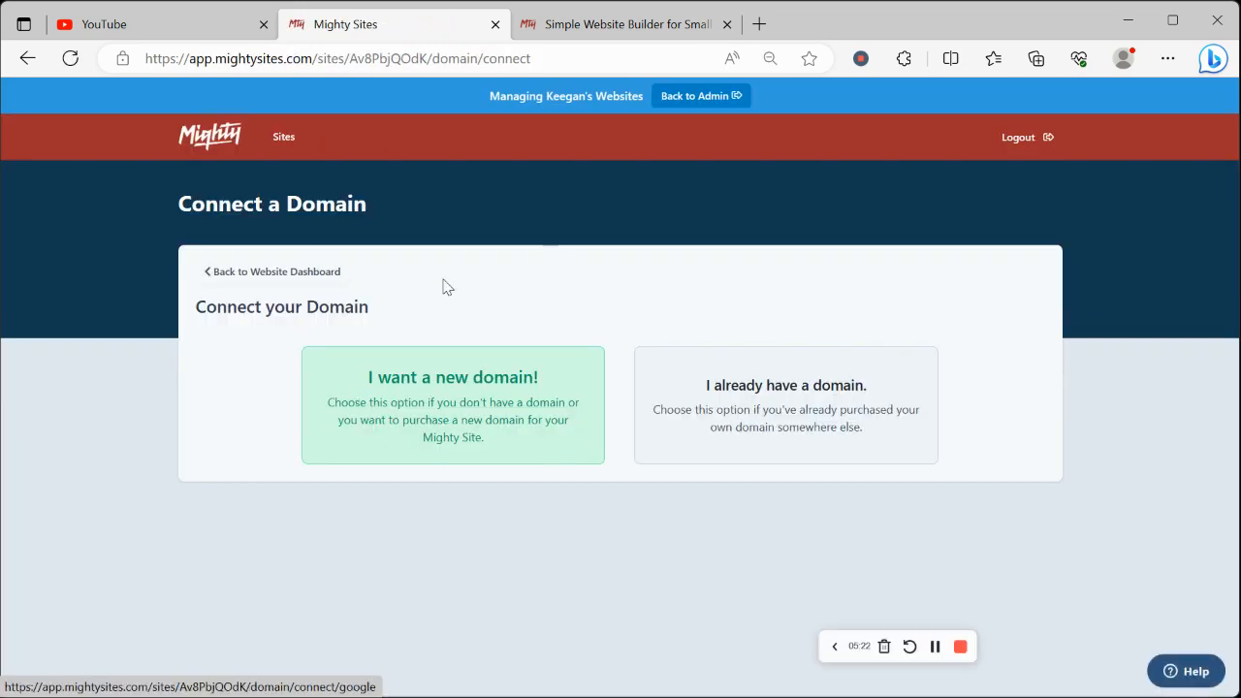
click(320, 270)
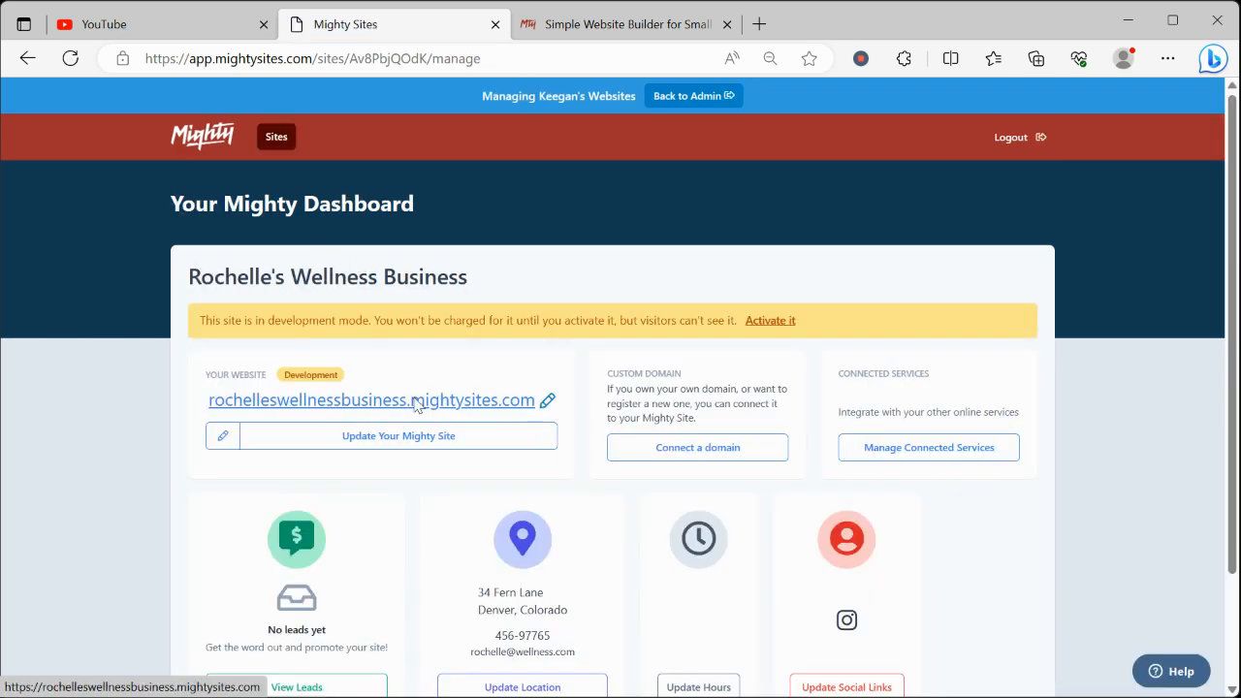
Open the wellness site's own web address from the dashboard and look through the page outside editing mode
click(414, 404)
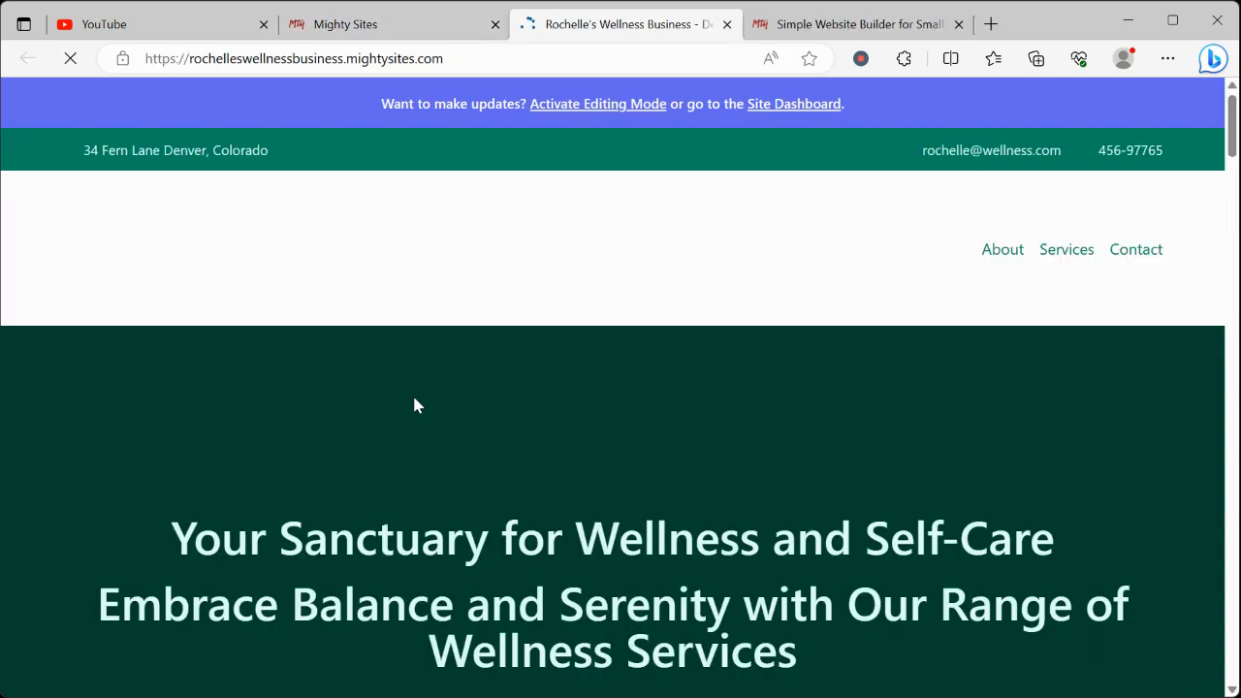
scroll(413, 399, down, 12)
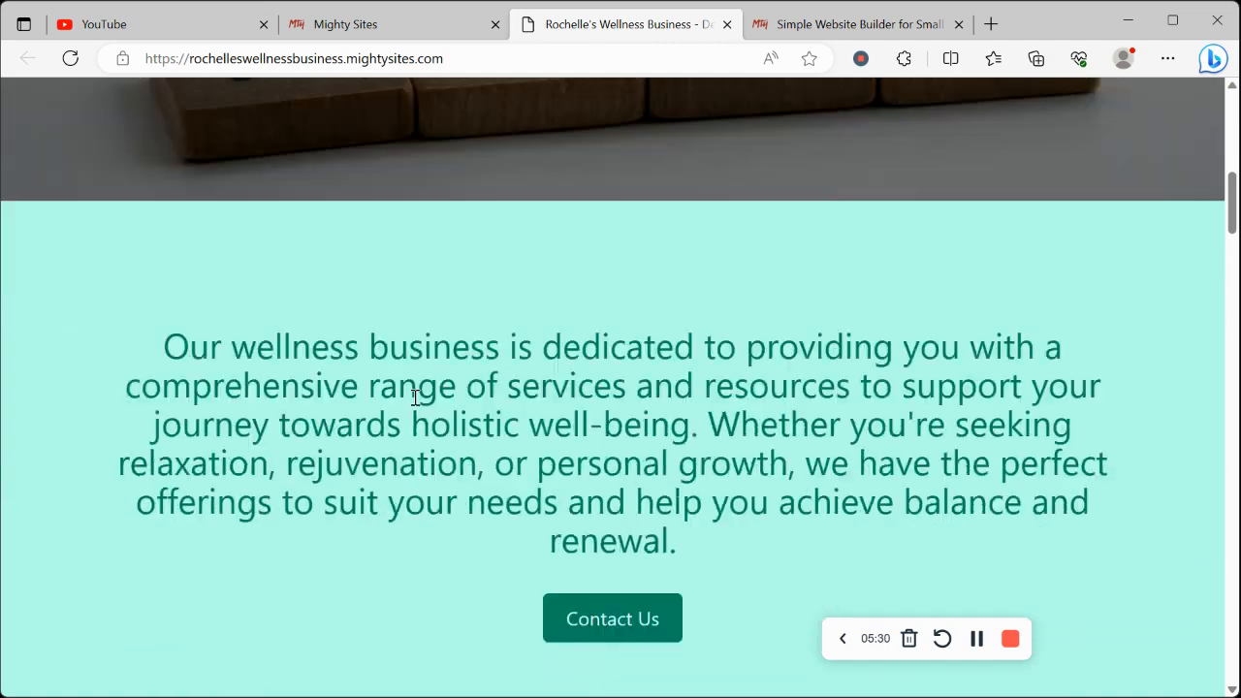
scroll(414, 397, down, 1)
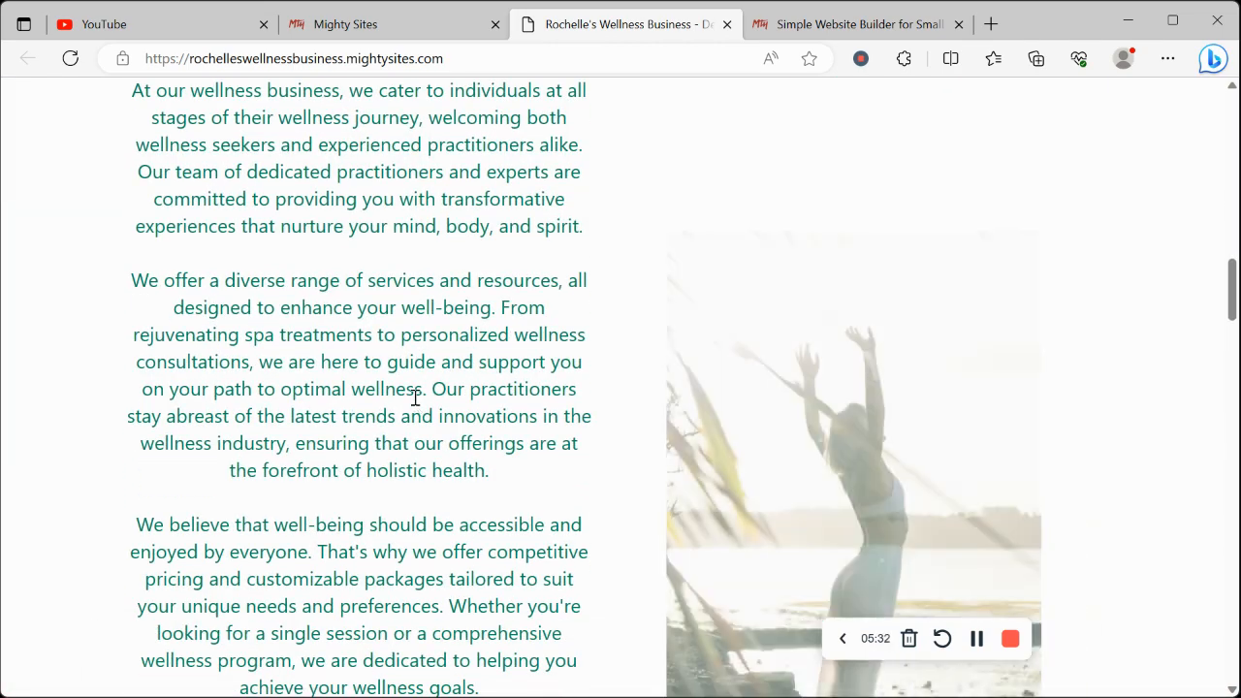